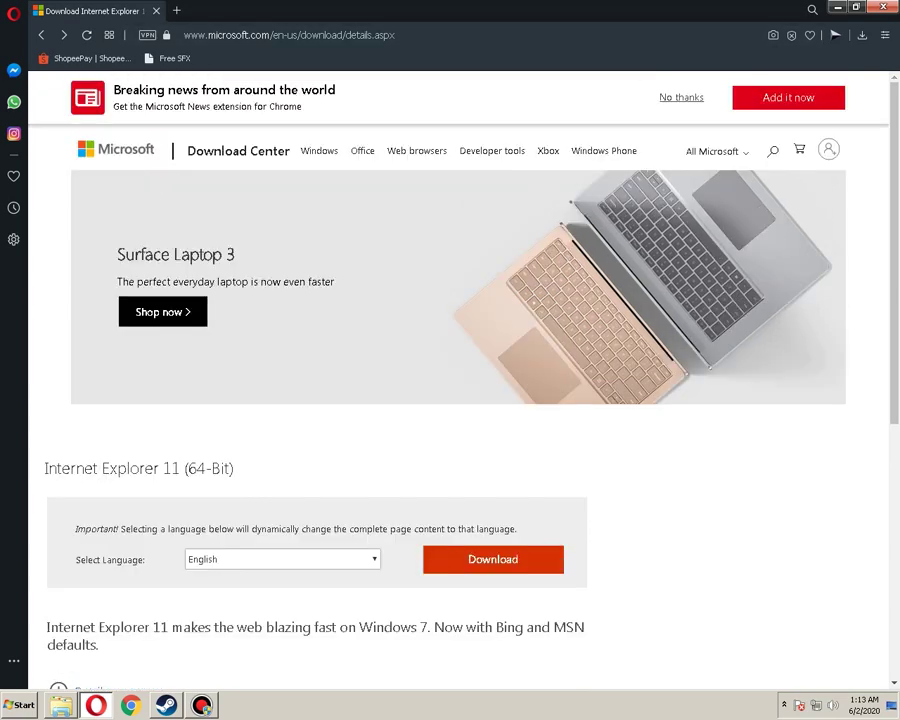
Step: Copy the page heading "Internet Explorer 11 (64-Bit)" and search the web for it in a new tab
scroll(238, 151, down, 2)
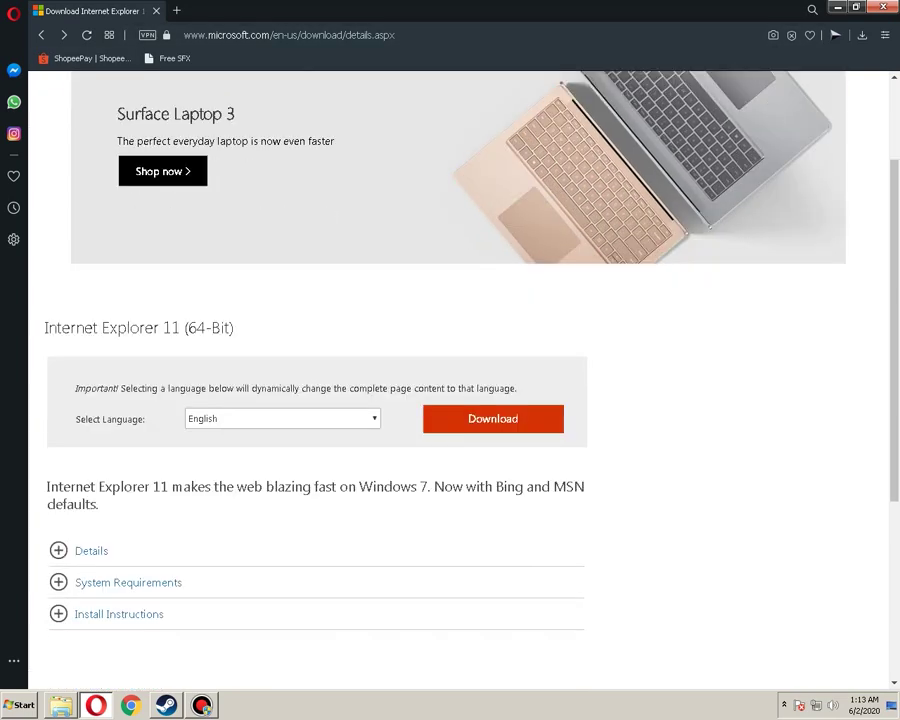
drag(44, 327, 234, 327)
right_click(221, 325)
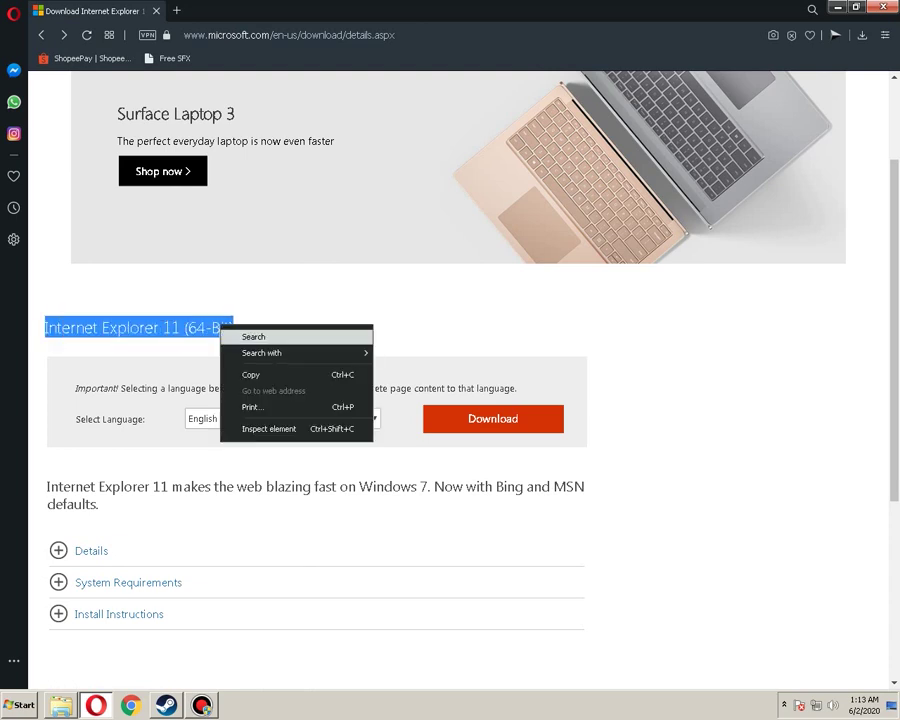
click(250, 375)
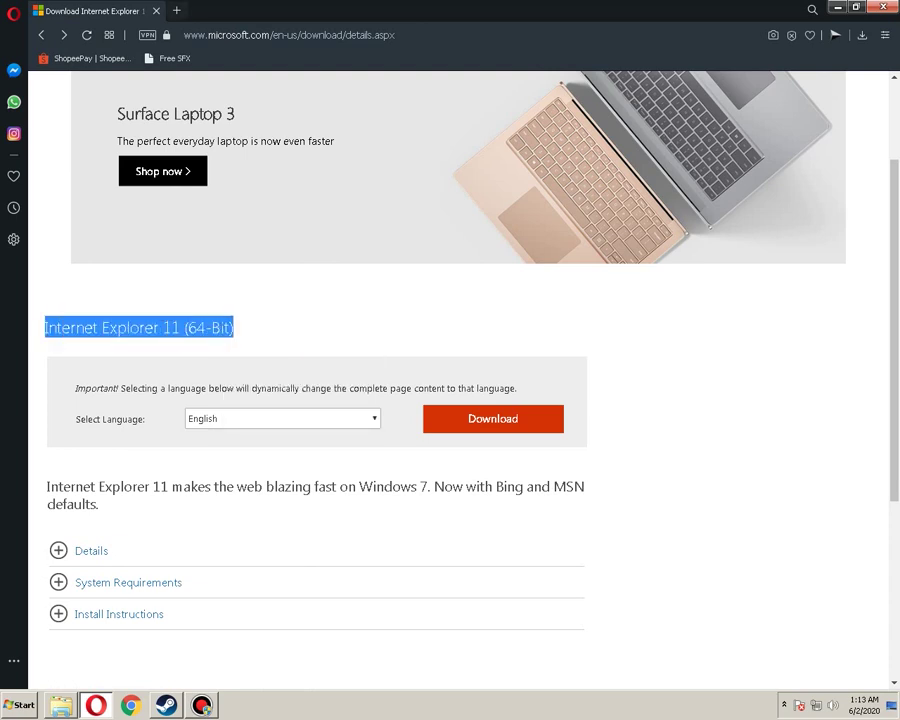
key(ctrl+t)
key(ctrl+v)
key(Return)
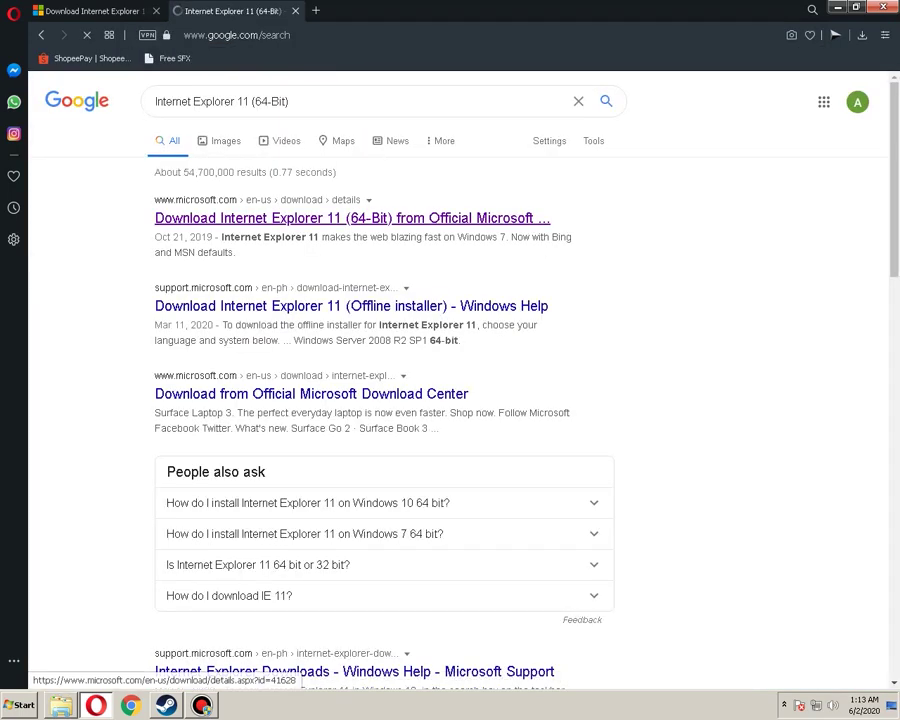
Step: Change the search query to "Internet Explorer 11 (32-Bit)", run it, and close the search tab
click(253, 101)
key(BackSpace)
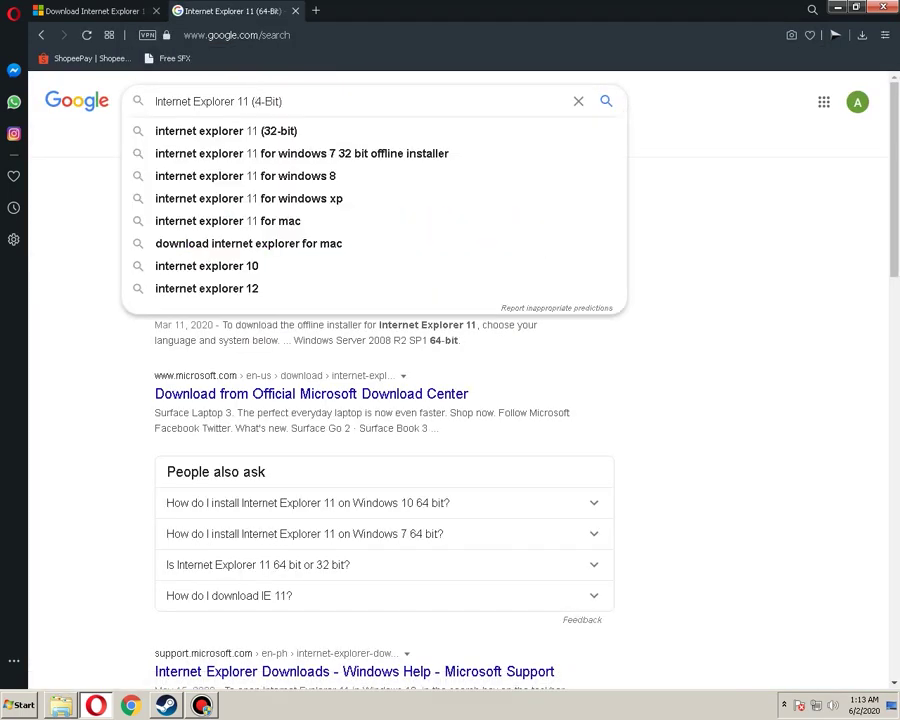
key(BackSpace)
text(2)
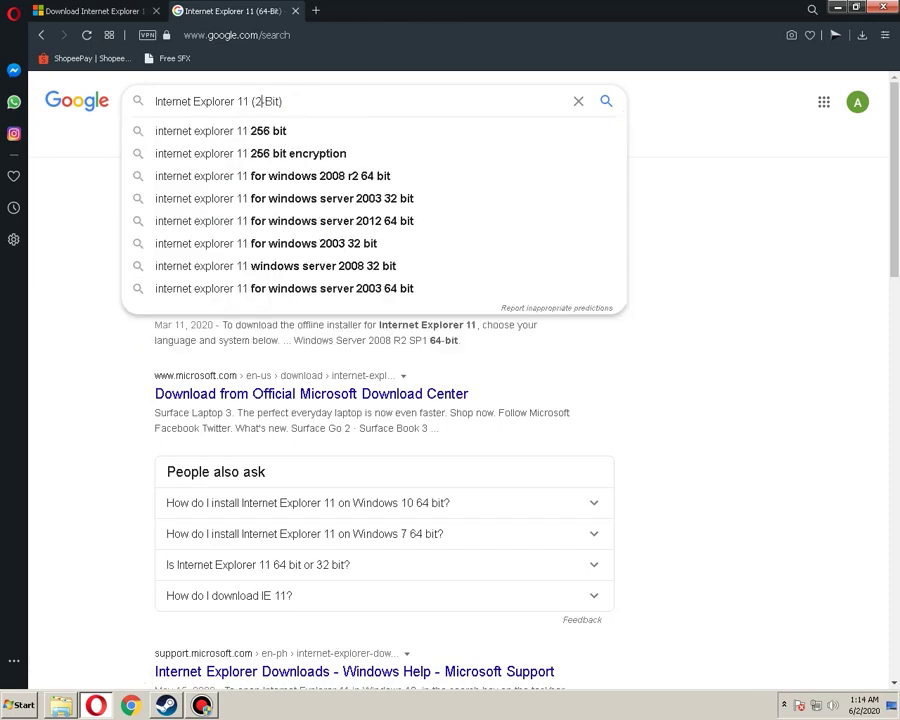
key(Left)
text(3)
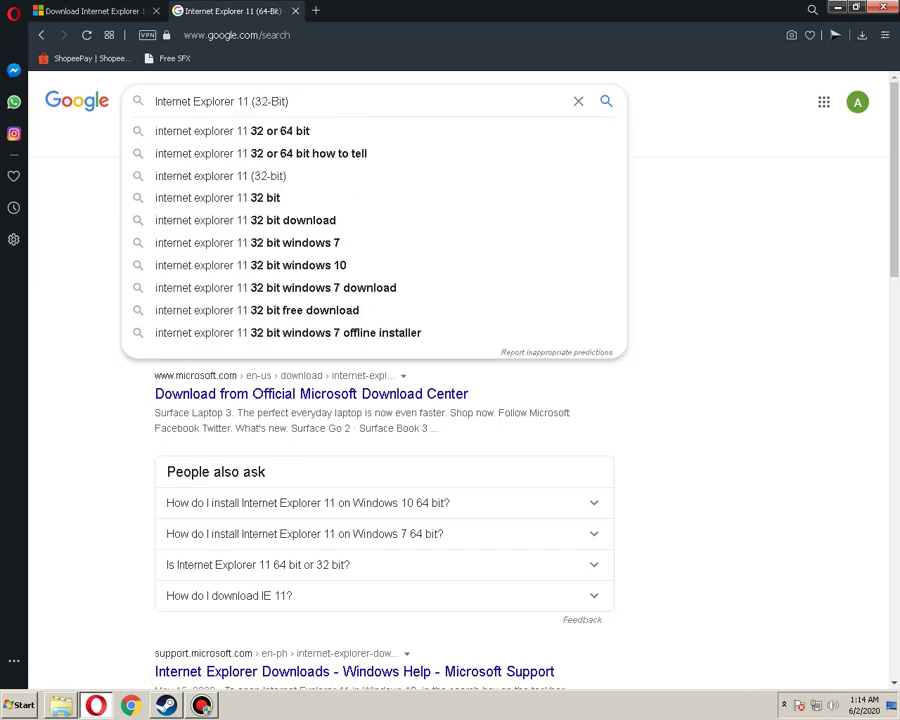
key(Return)
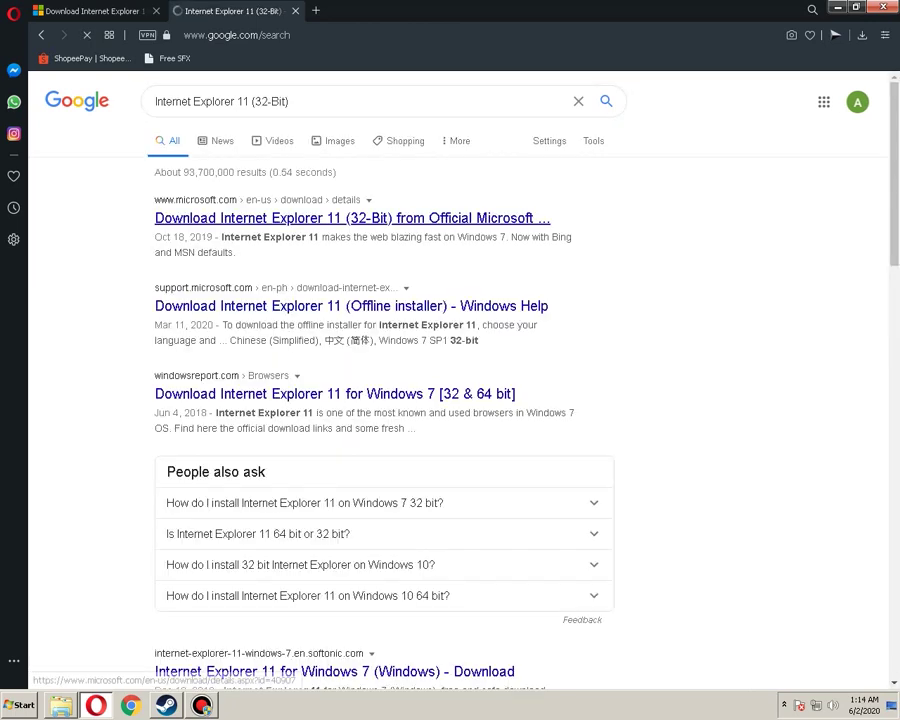
drag(290, 102, 148, 118)
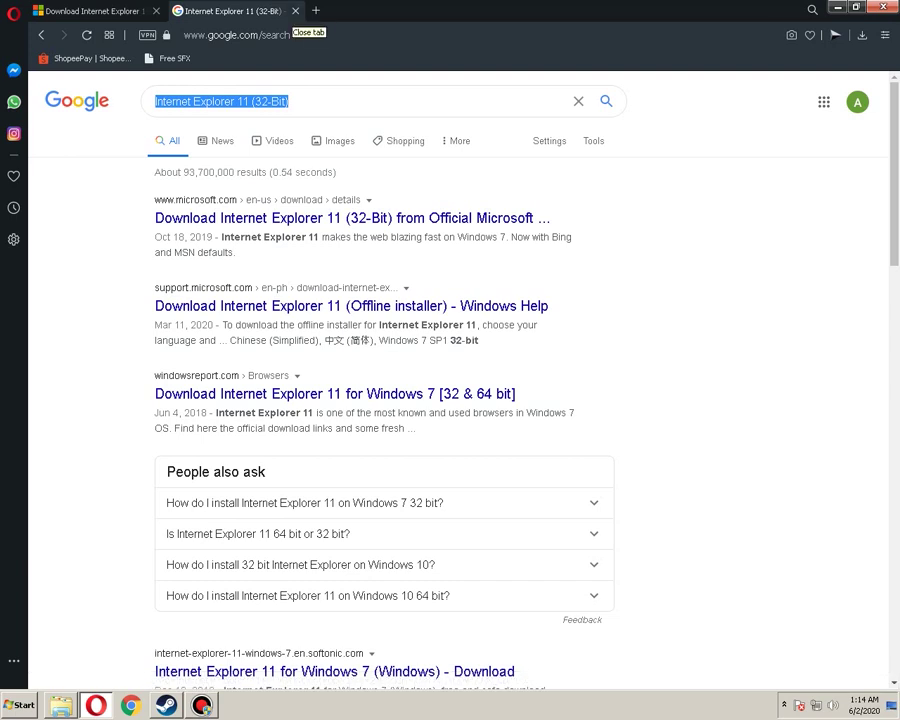
click(296, 10)
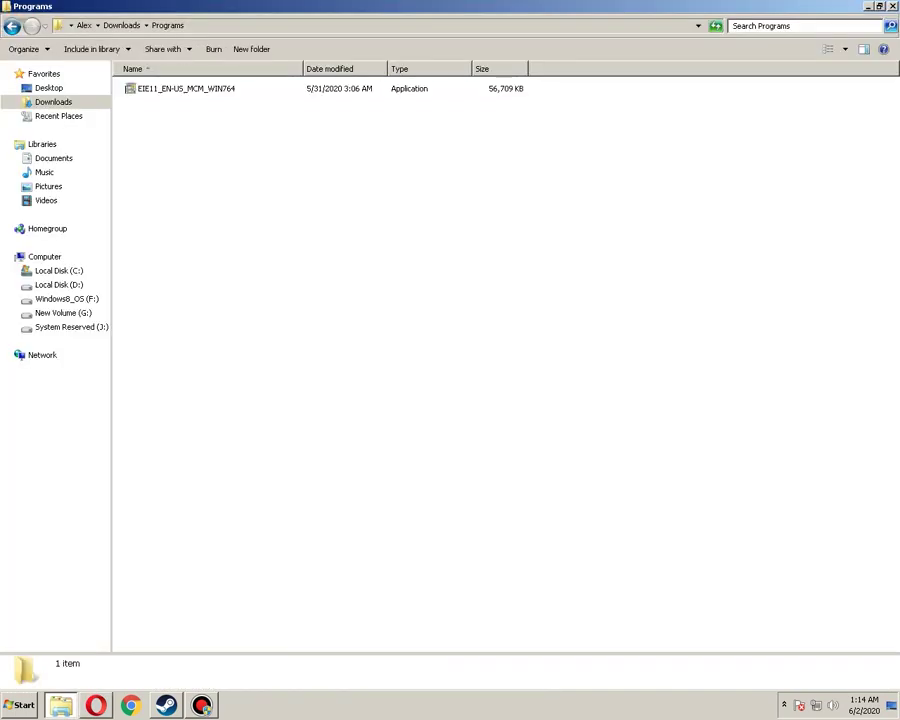
Step: Run the EIE11_EN-US_MCM_WIN764 installer from the Programs folder in Downloads and start installing Internet Explorer 11
click(187, 89)
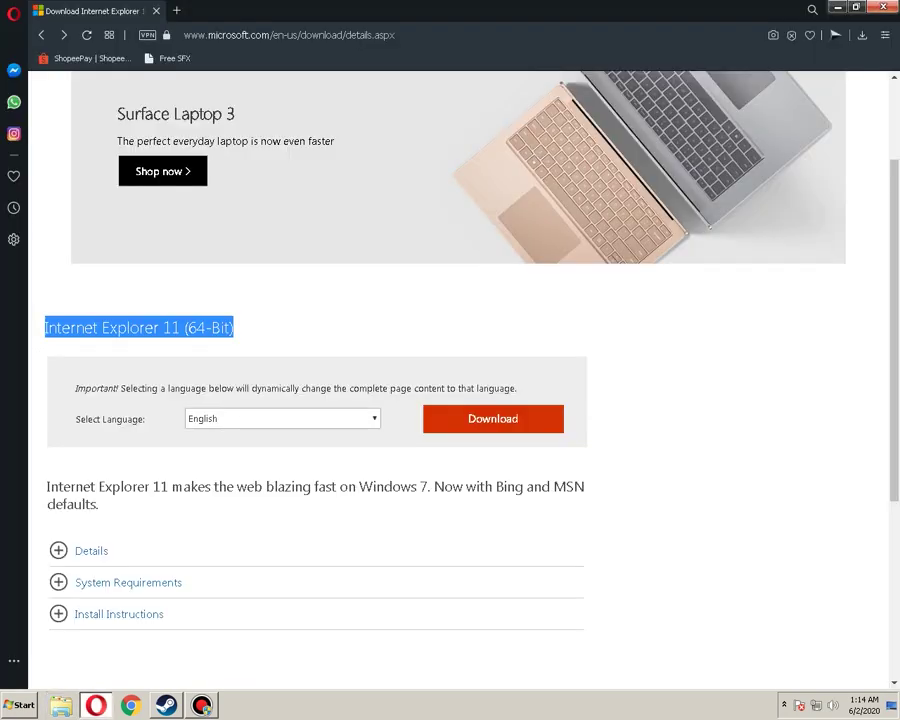
scroll(460, 380, down, 3)
scroll(460, 380, up, 5)
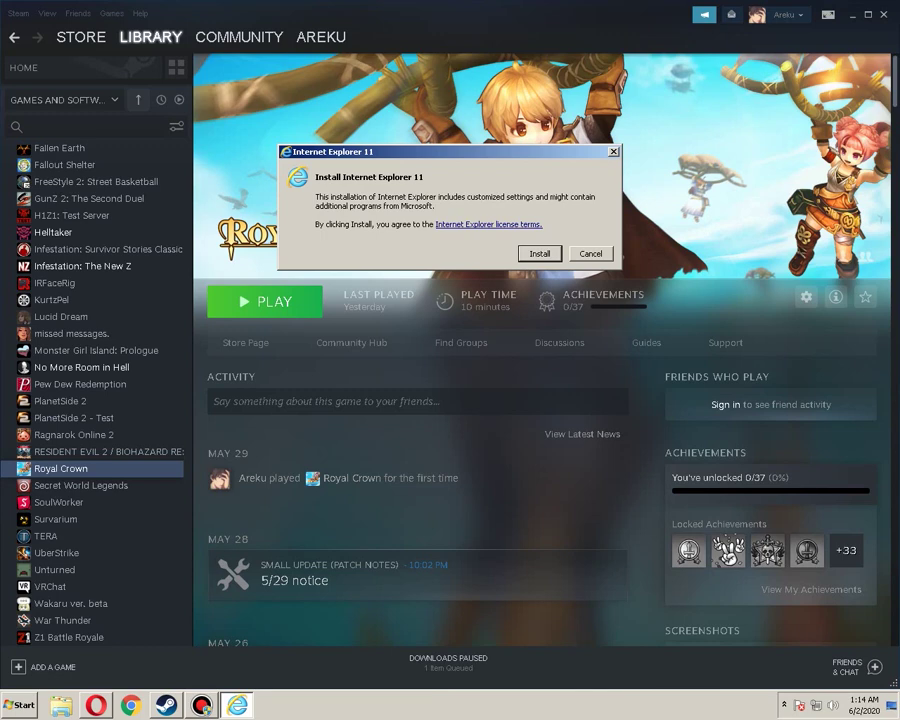
key(Return)
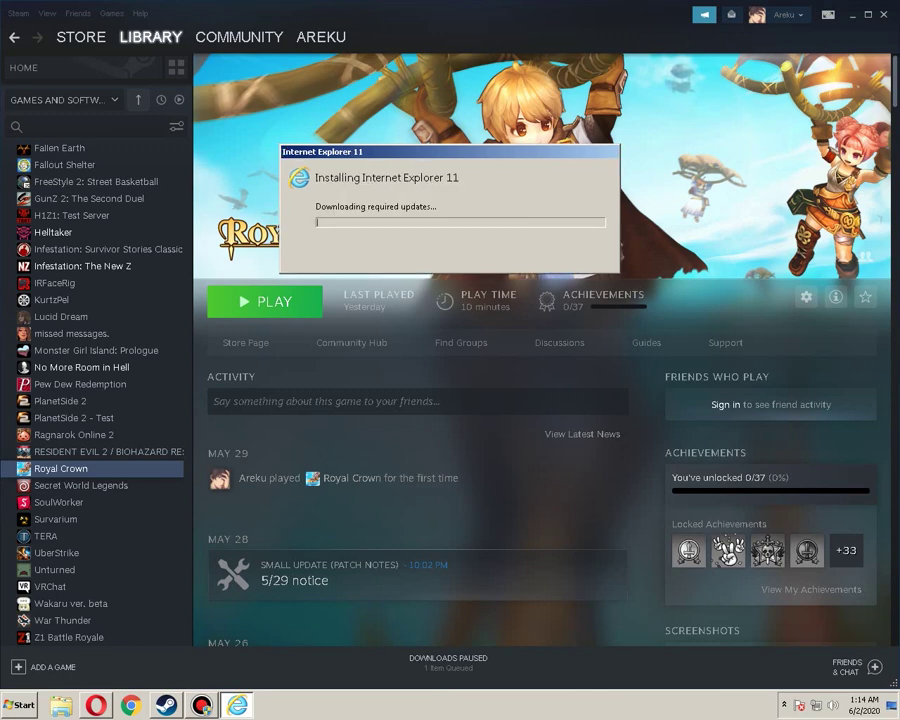
drag(450, 152, 408, 227)
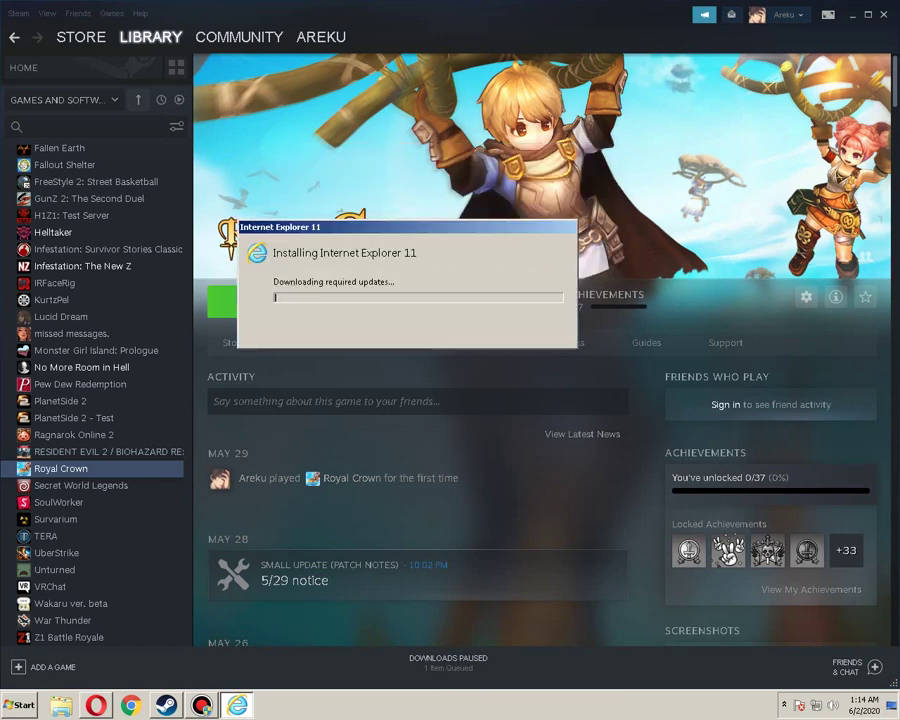
drag(408, 227, 452, 377)
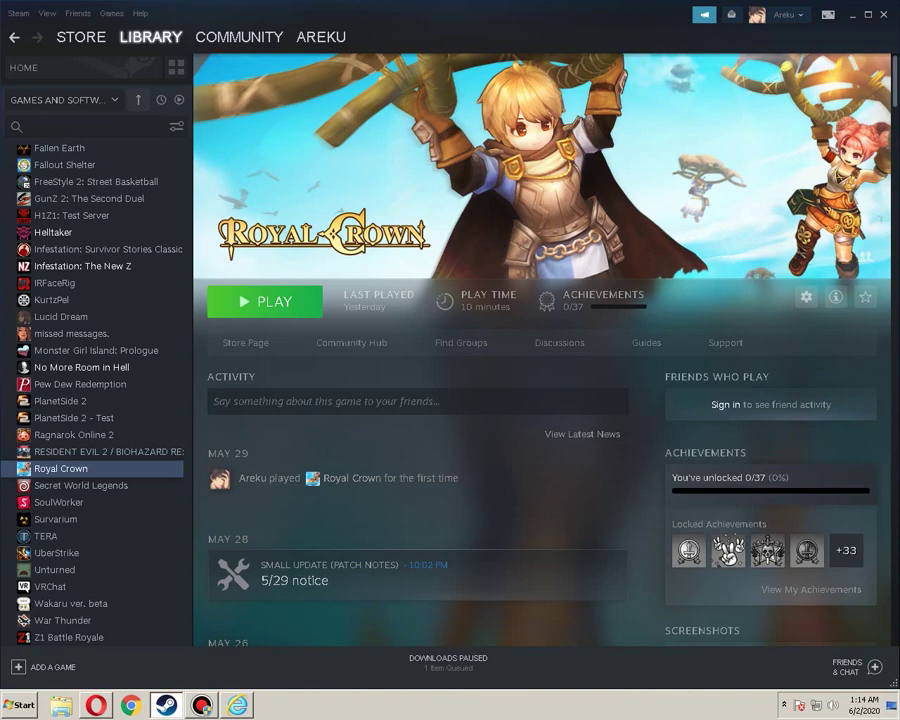
scroll(540, 400, down, 5)
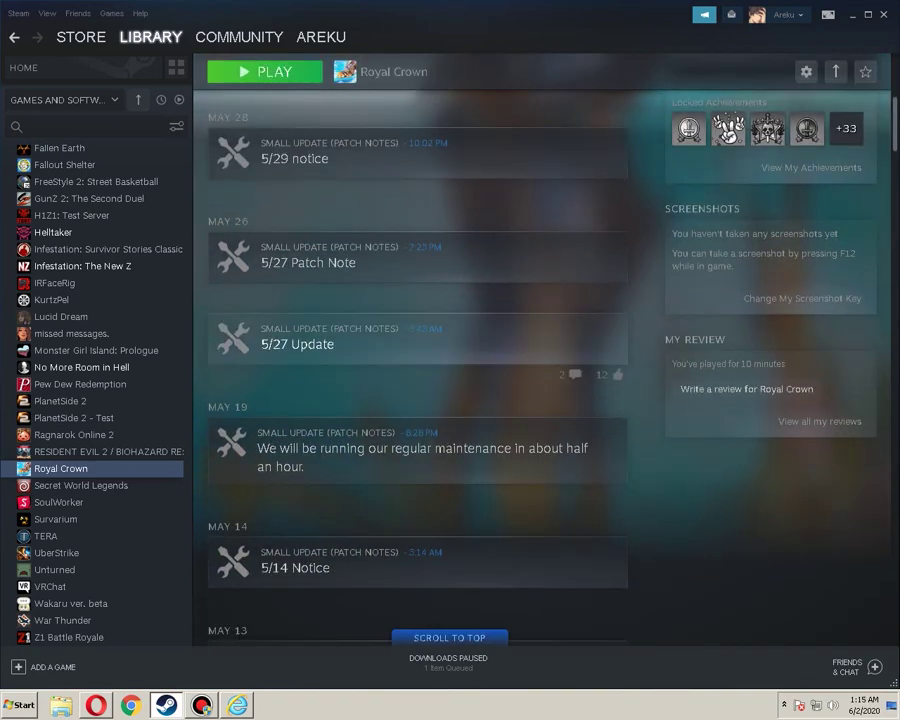
scroll(540, 400, up, 5)
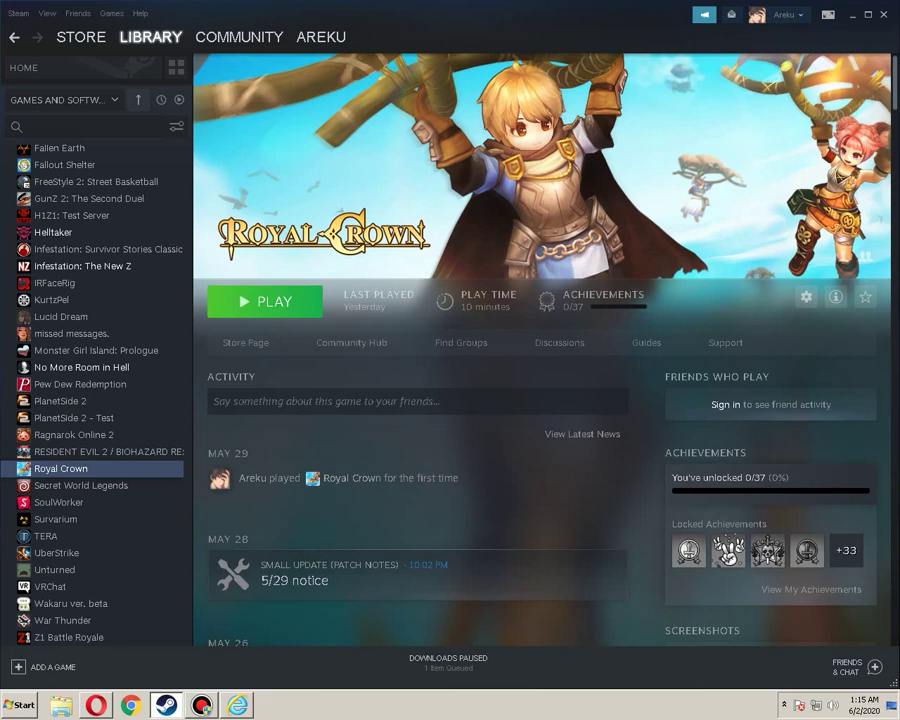
scroll(540, 400, down, 2)
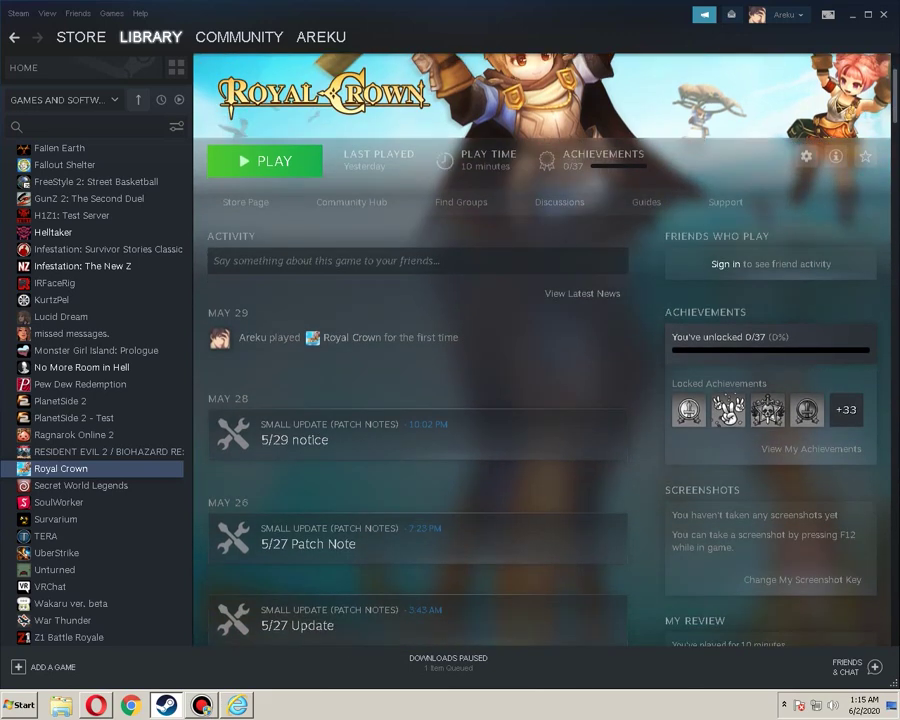
scroll(540, 400, down, 6)
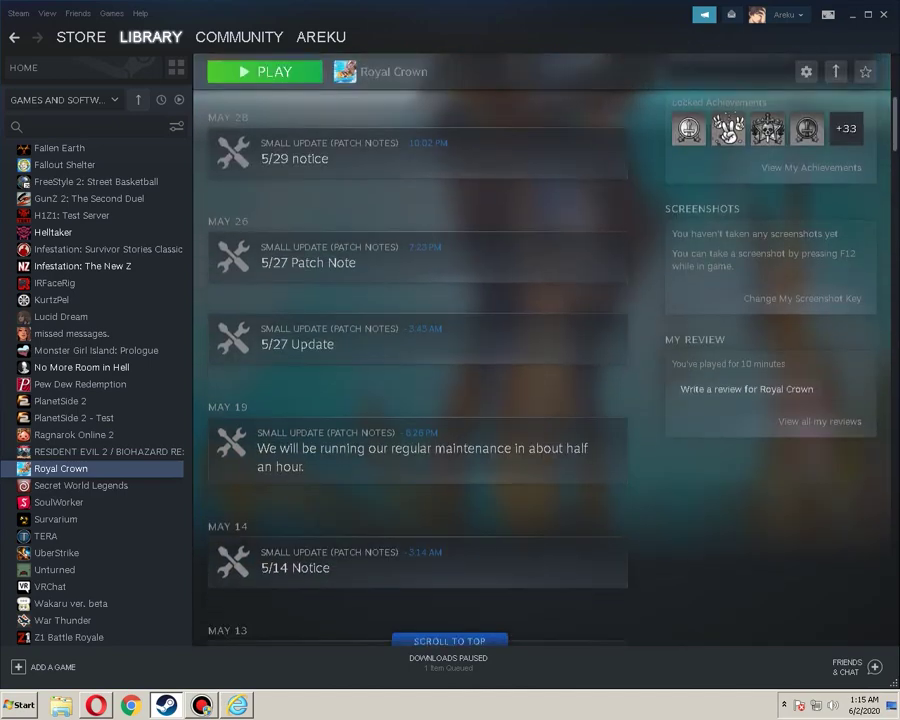
scroll(540, 400, up, 8)
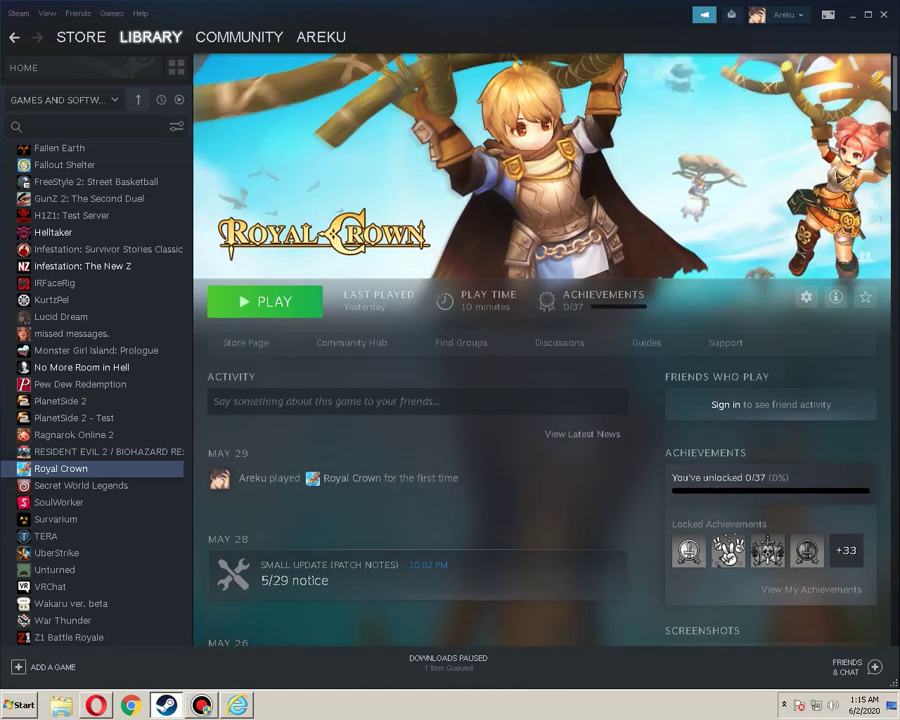
drag(450, 378, 534, 368)
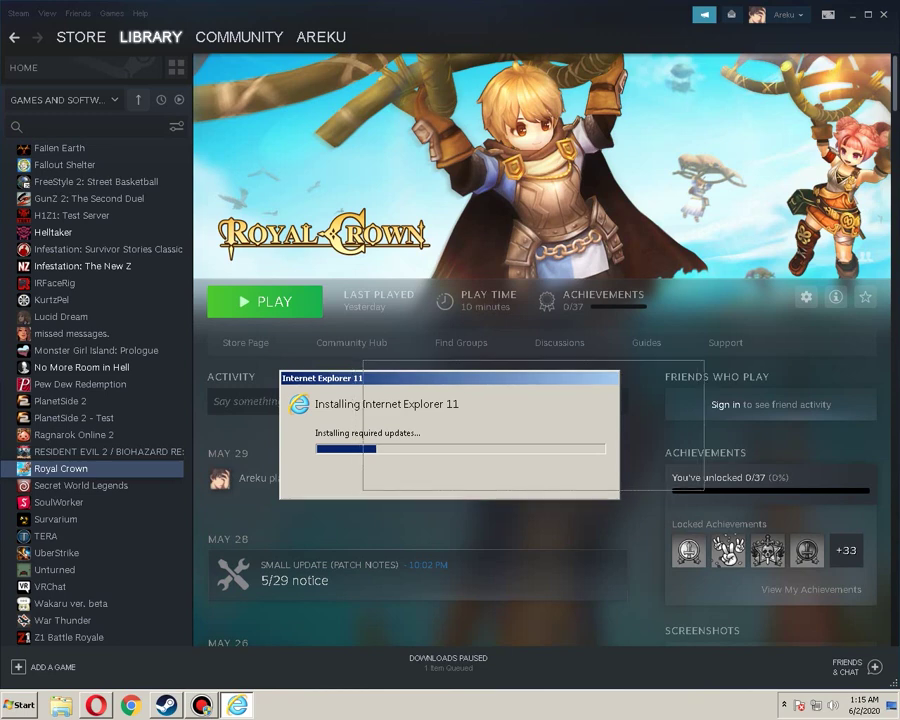
drag(434, 370, 602, 365)
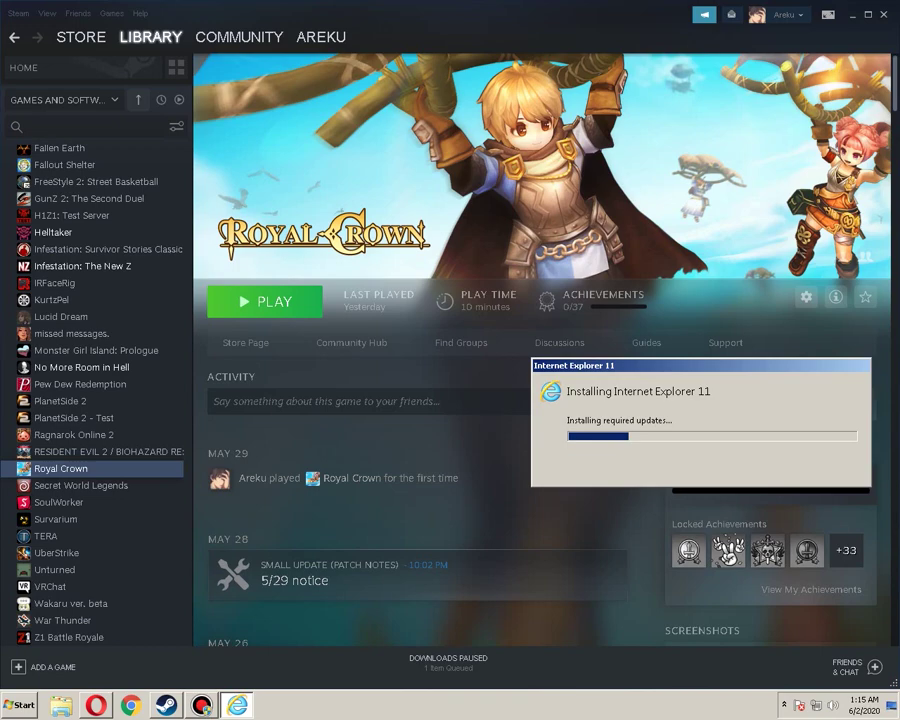
key(alt+Tab)
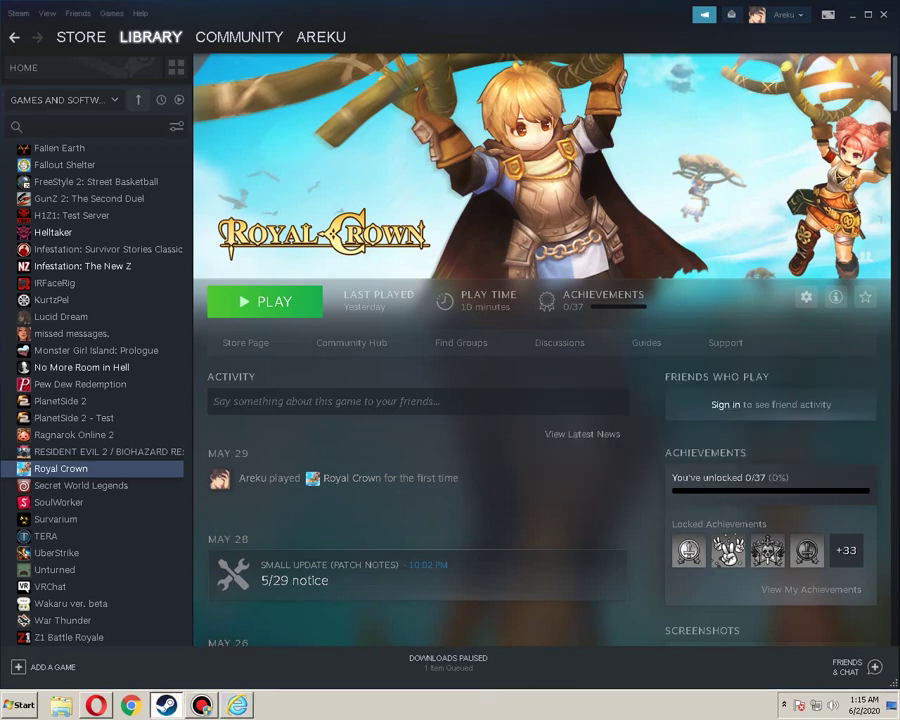
scroll(540, 400, down, 15)
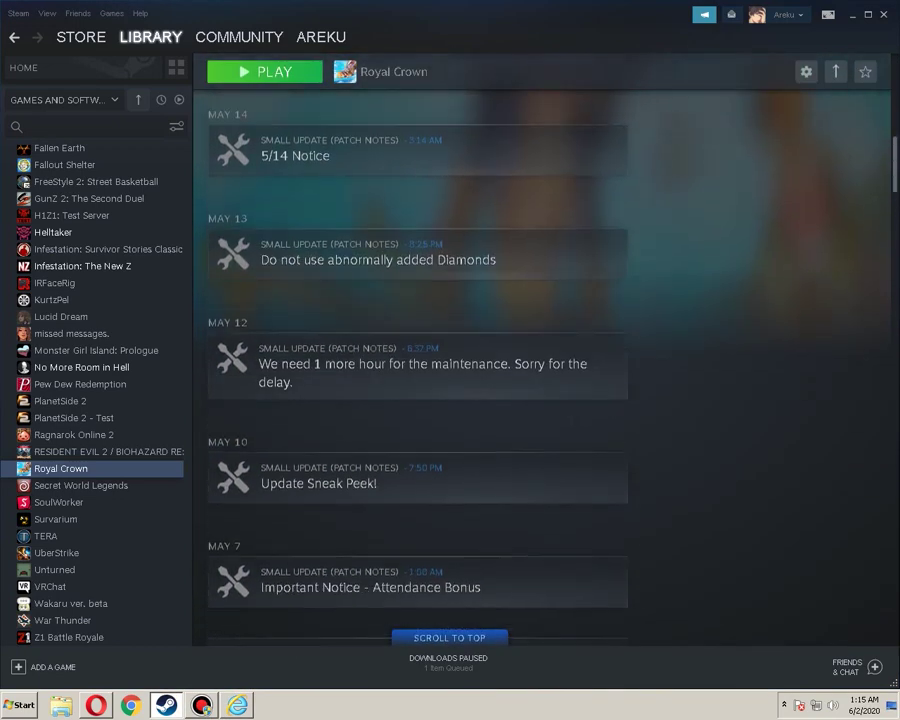
scroll(540, 400, down, 5)
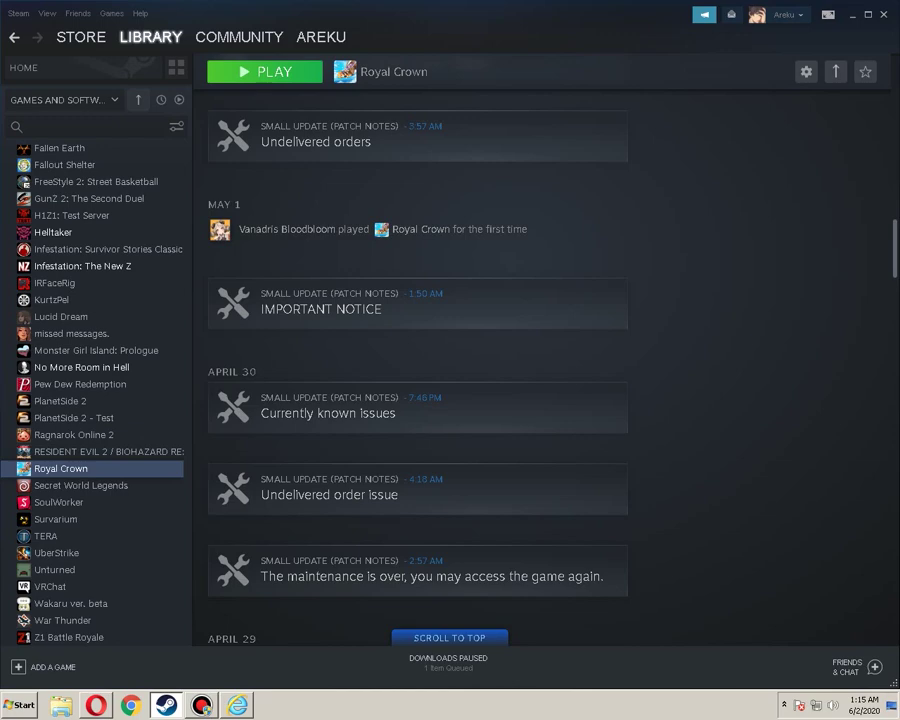
scroll(540, 400, up, 20)
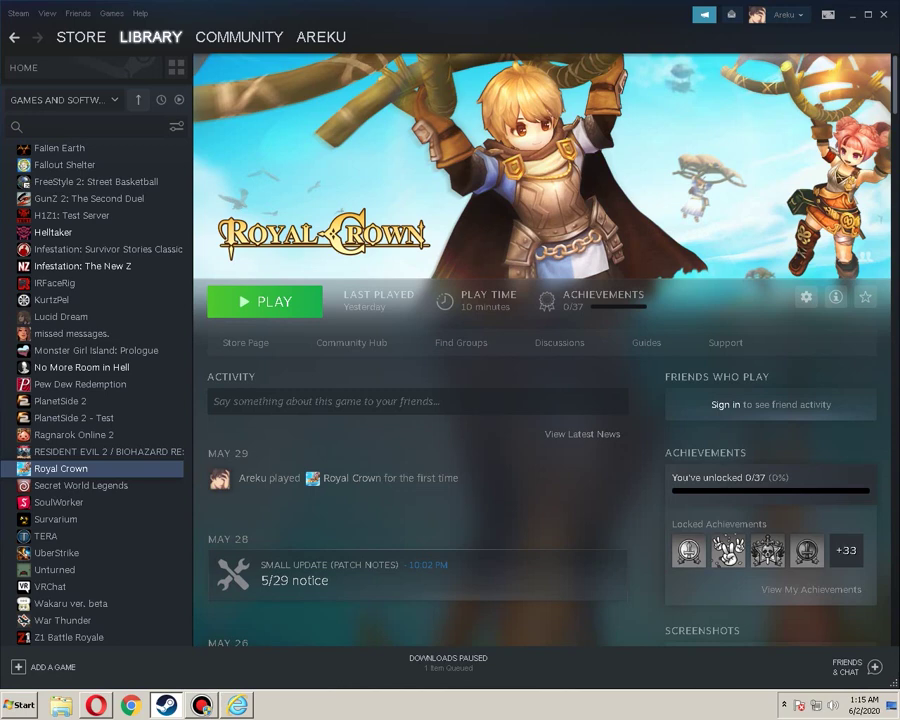
drag(600, 365, 366, 378)
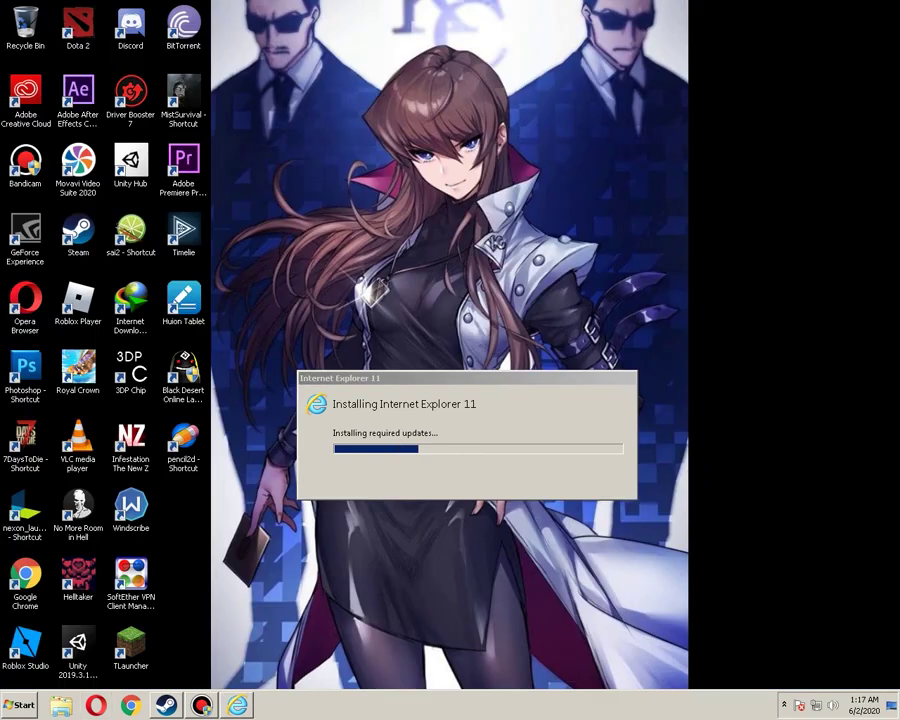
drag(467, 378, 711, 87)
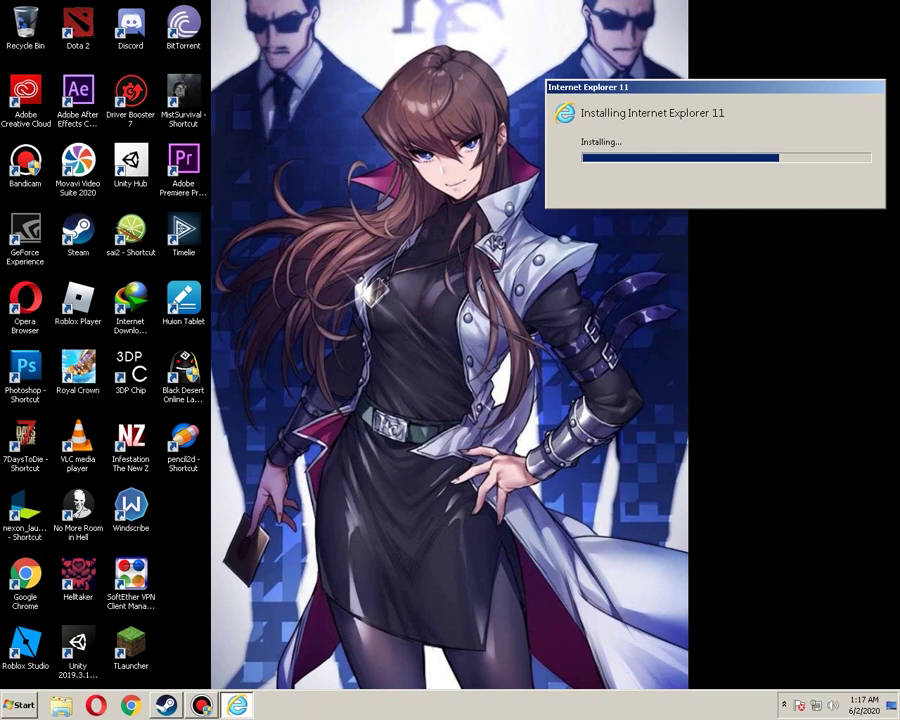
drag(715, 87, 650, 228)
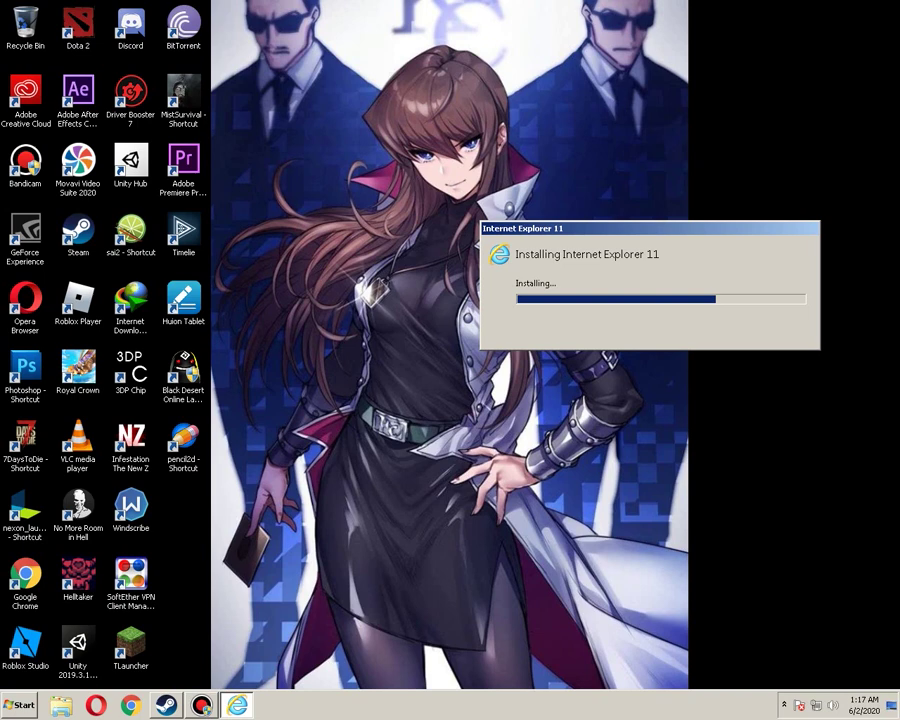
drag(650, 229, 770, 91)
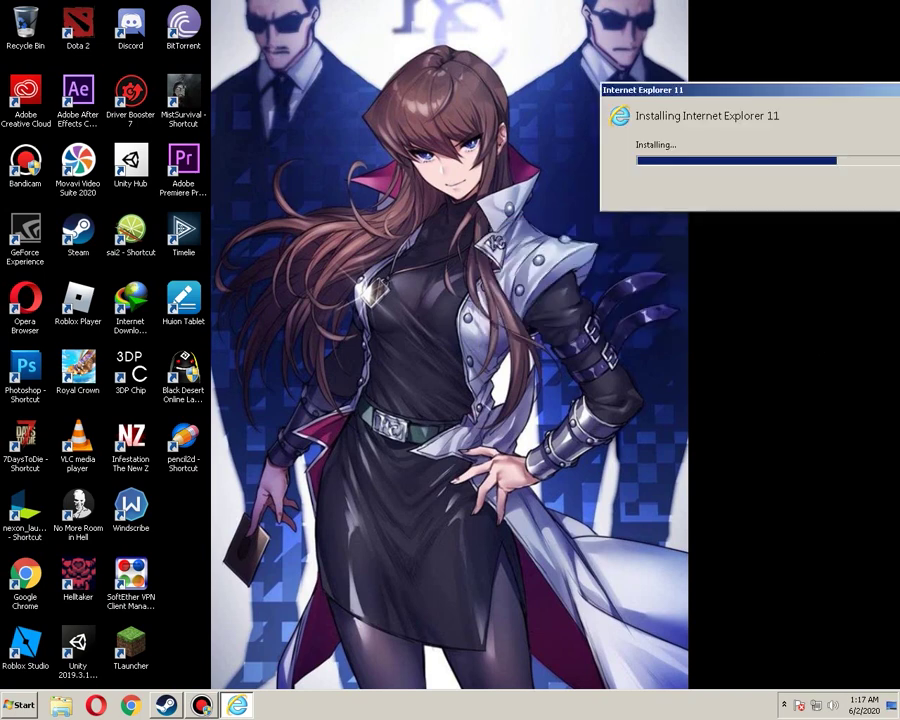
drag(770, 91, 668, 191)
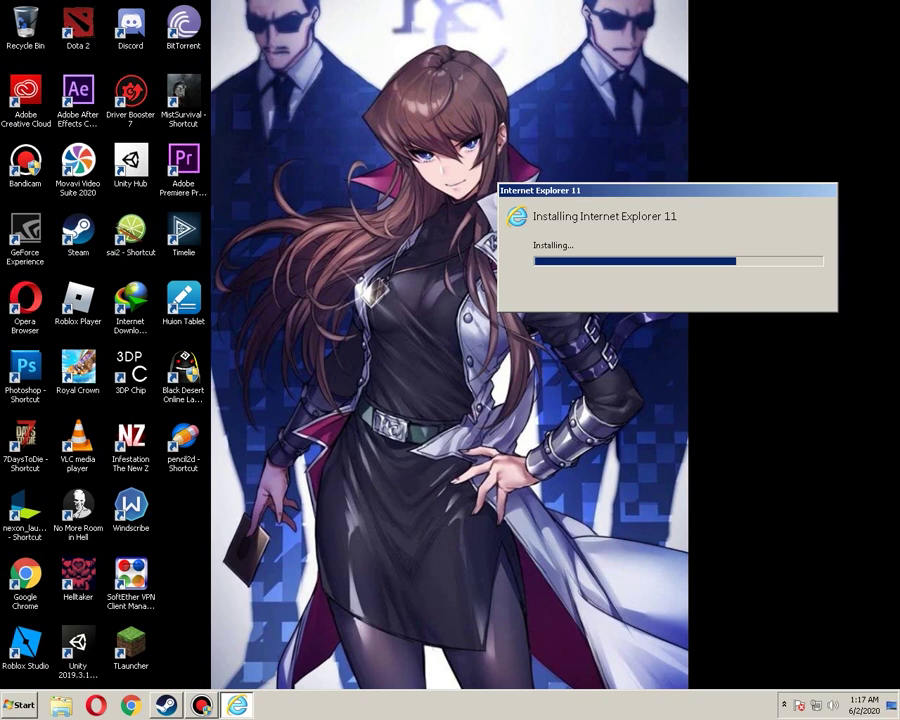
click(131, 440)
click(78, 508)
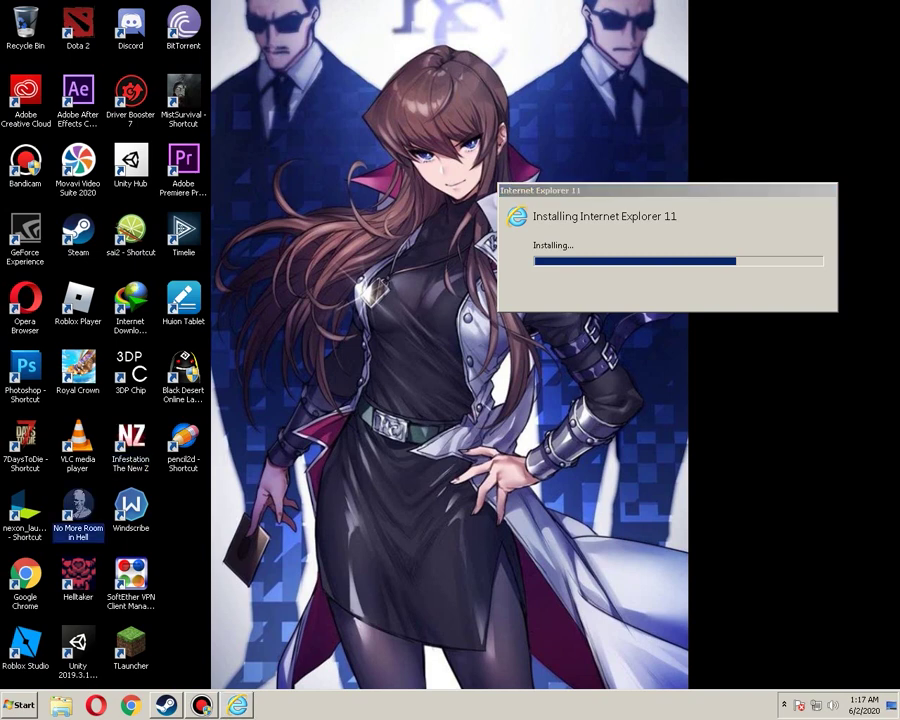
click(240, 510)
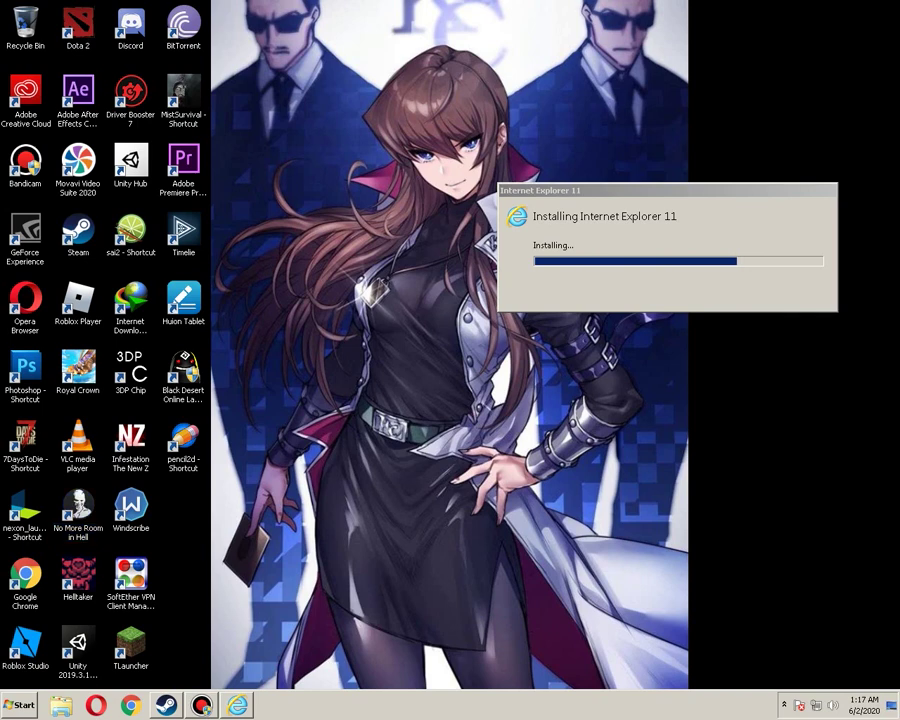
click(78, 577)
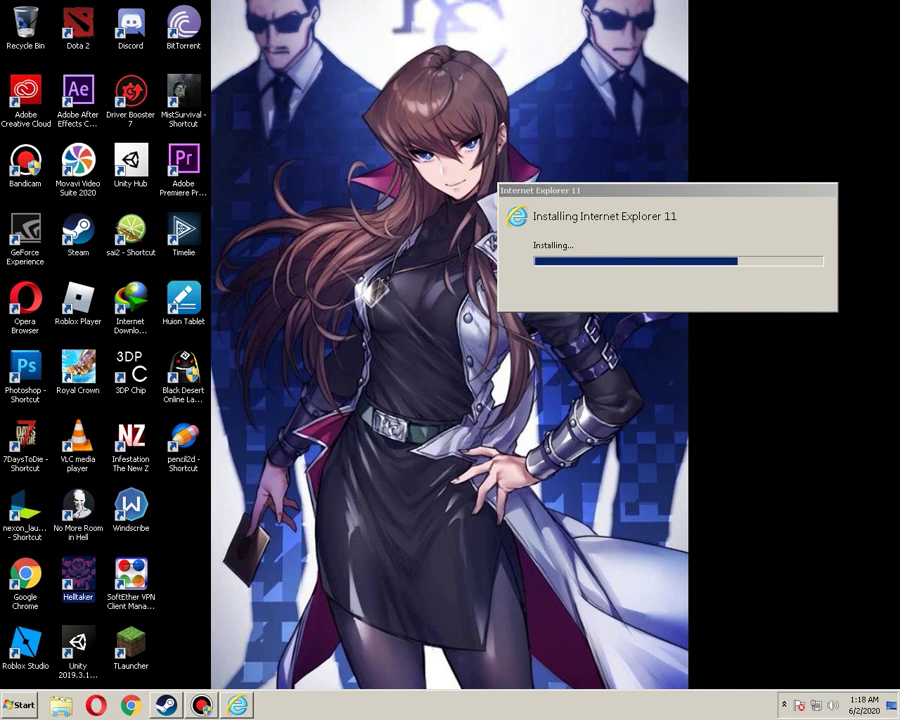
click(240, 560)
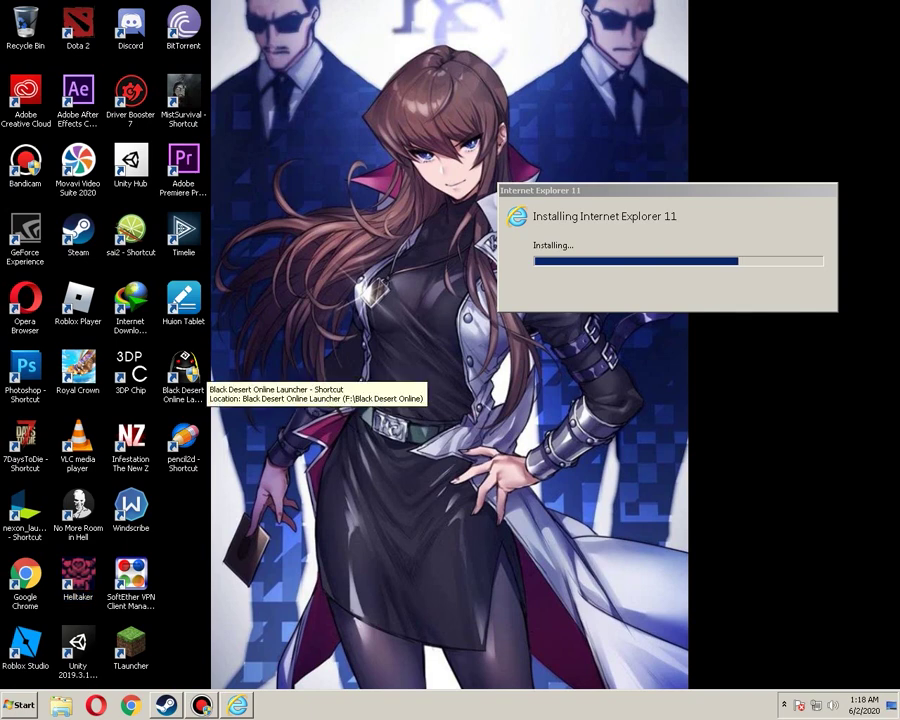
click(183, 95)
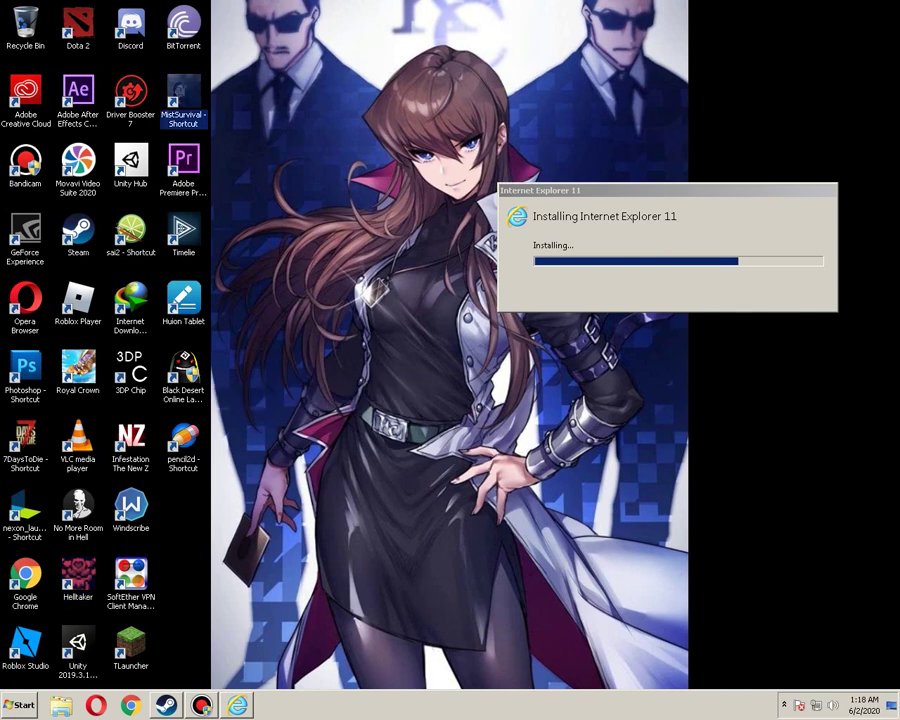
click(236, 110)
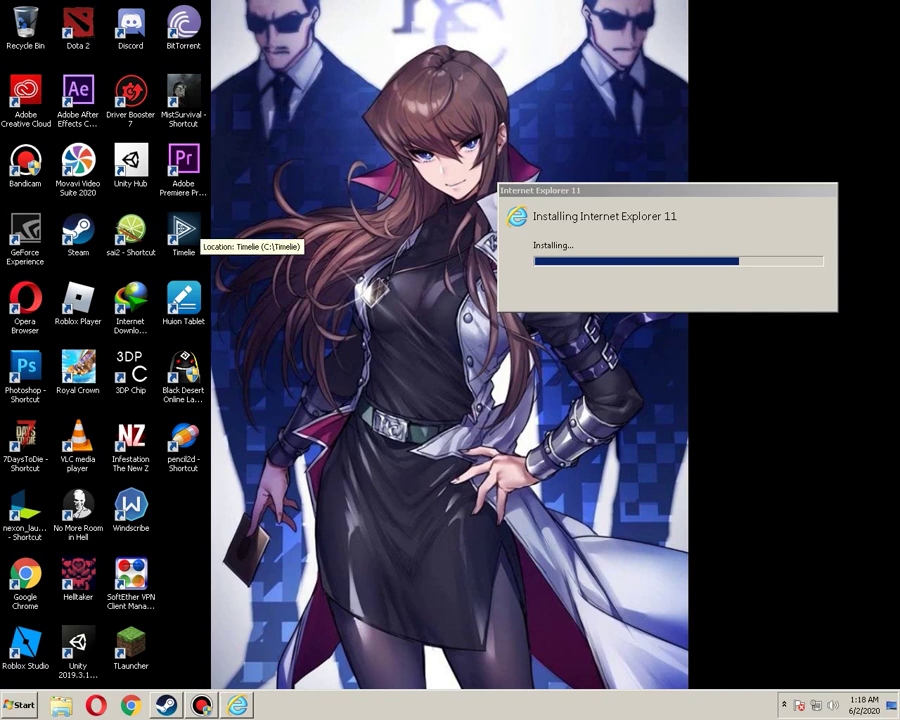
click(184, 232)
click(240, 232)
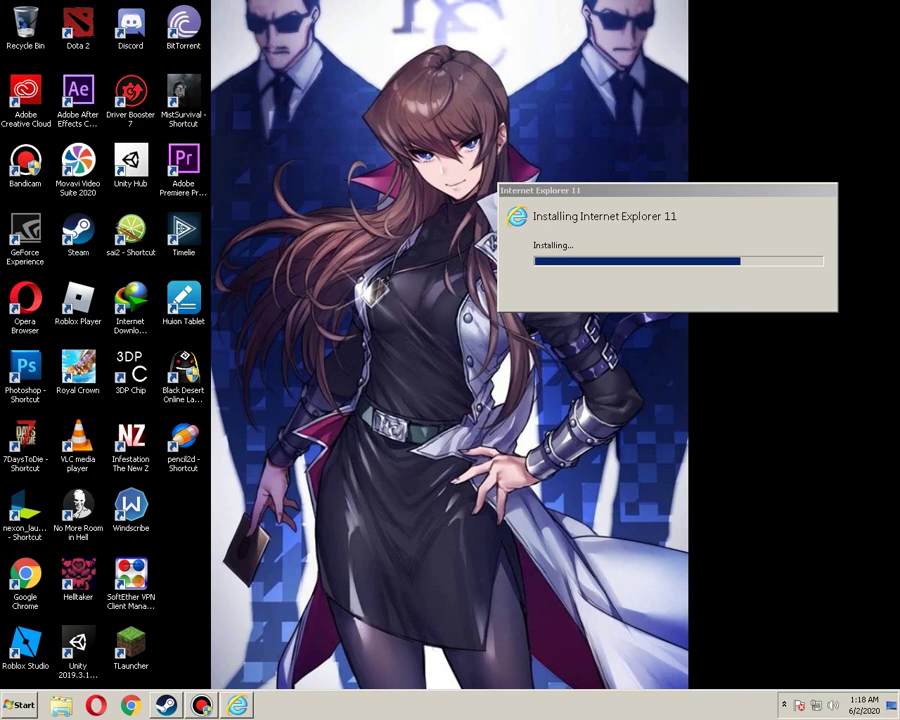
right_click(292, 177)
click(314, 208)
right_click(307, 179)
click(328, 210)
click(25, 508)
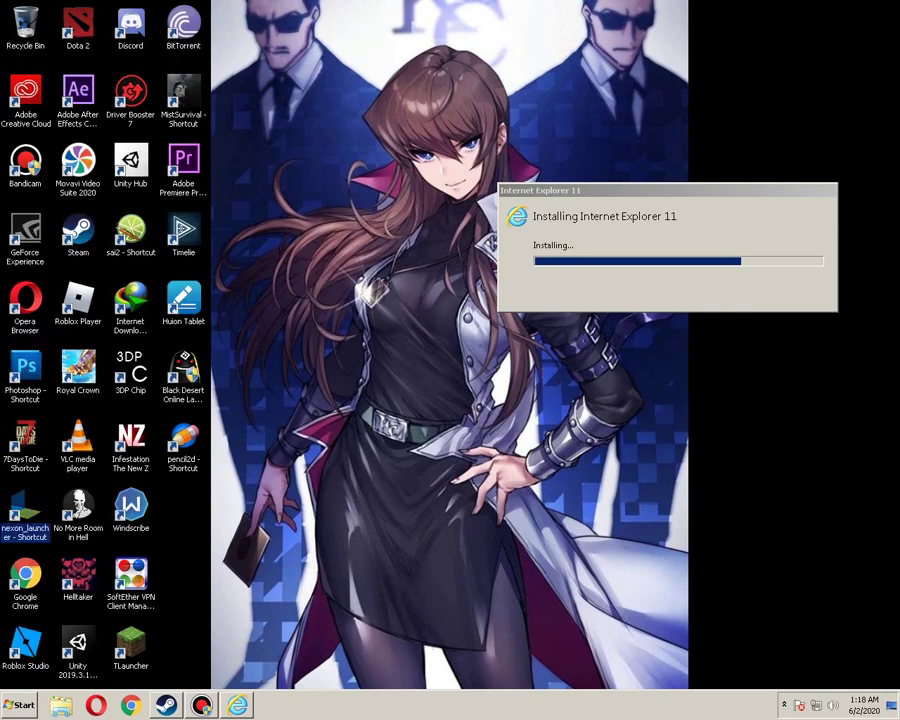
right_click(278, 309)
click(305, 340)
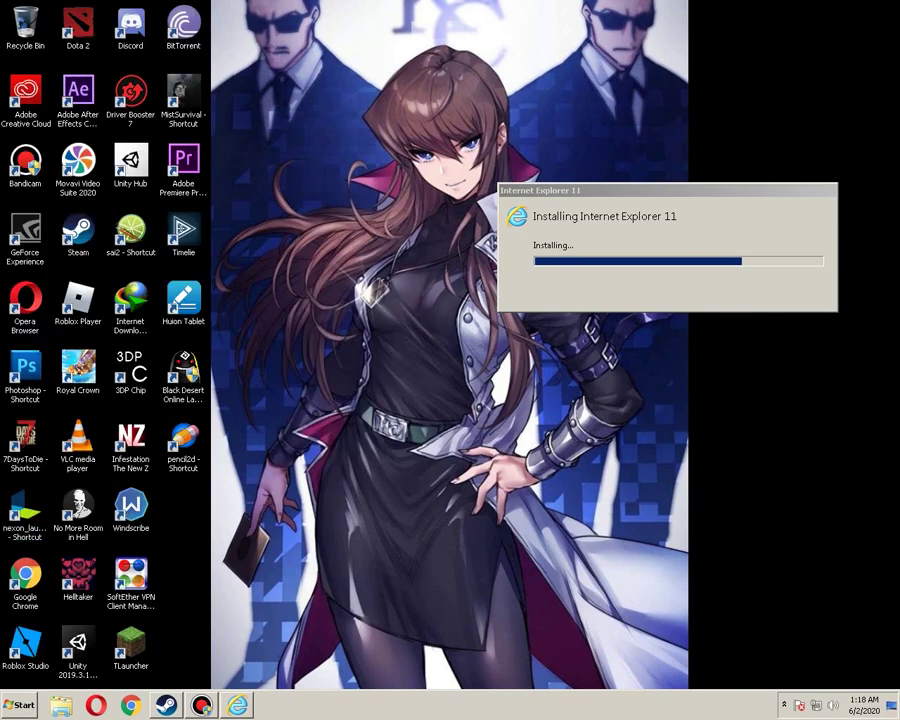
click(25, 508)
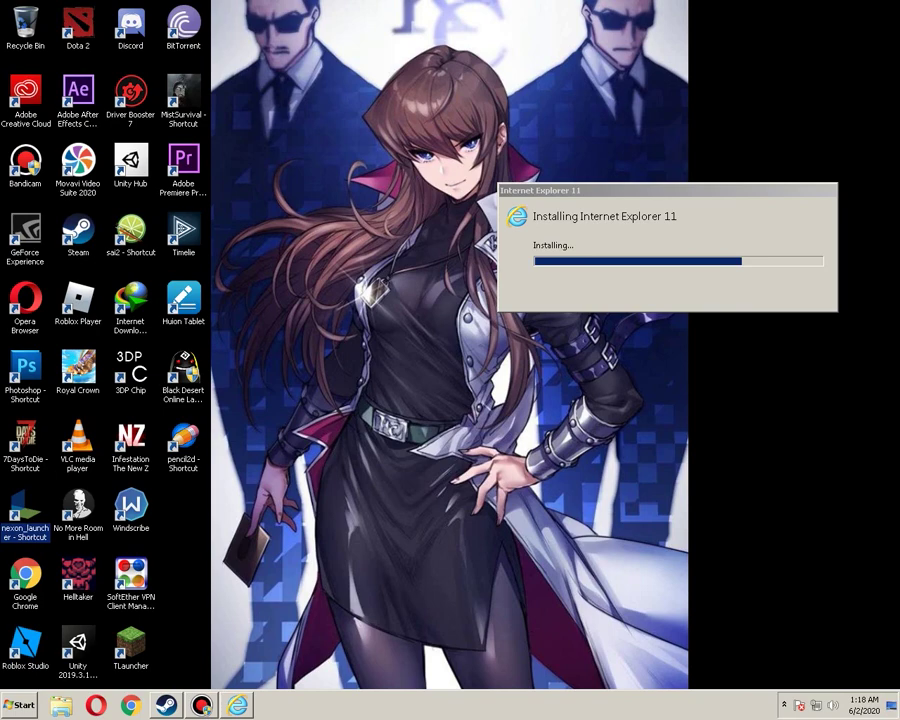
right_click(342, 271)
click(368, 303)
right_click(311, 221)
click(338, 253)
right_click(332, 240)
click(360, 272)
right_click(304, 250)
click(332, 281)
right_click(297, 250)
click(320, 287)
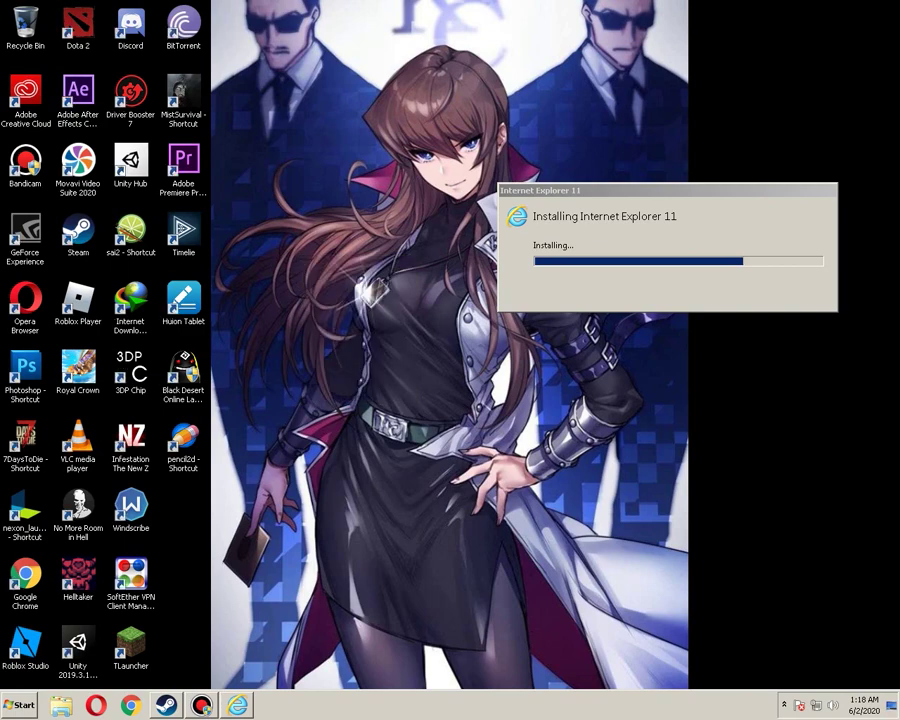
right_click(286, 234)
right_click(270, 236)
click(296, 266)
right_click(268, 229)
click(296, 257)
right_click(307, 157)
click(334, 188)
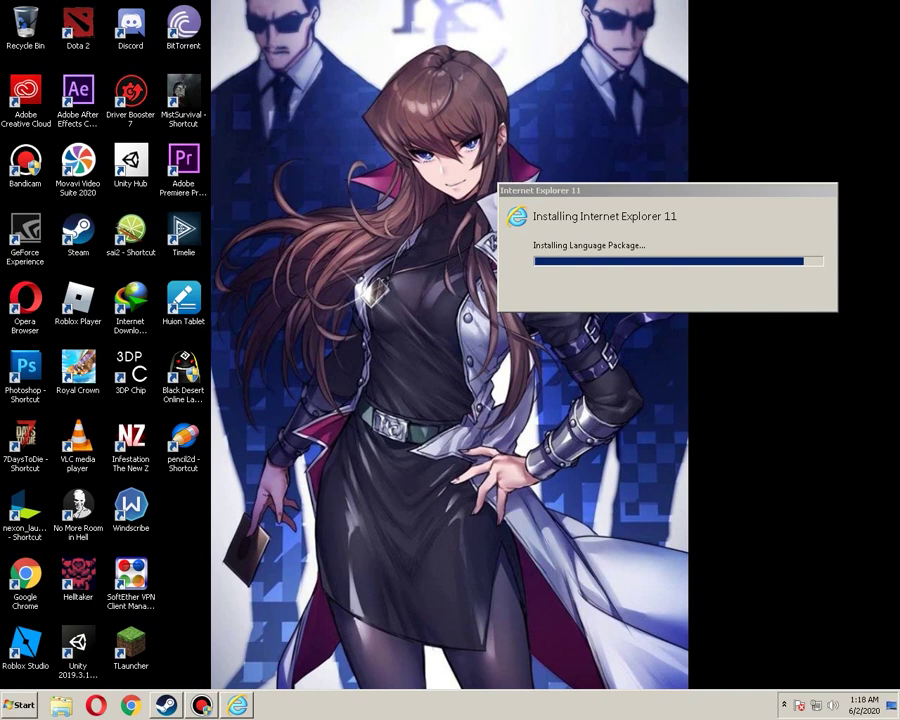
click(26, 643)
click(186, 600)
right_click(313, 370)
click(350, 402)
right_click(281, 297)
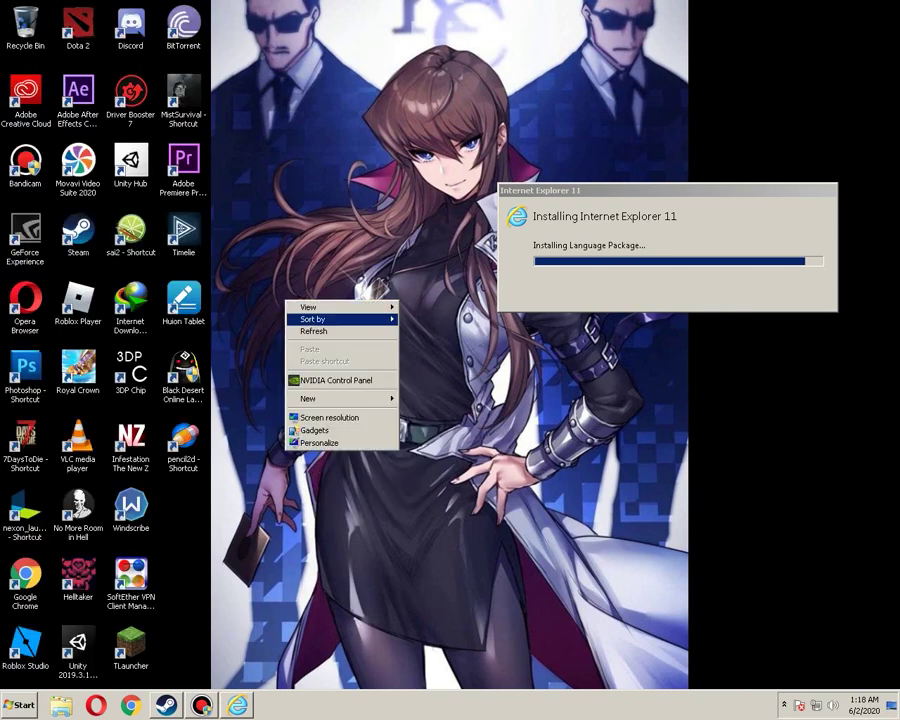
click(305, 327)
right_click(281, 188)
click(308, 217)
right_click(307, 186)
click(330, 210)
right_click(306, 193)
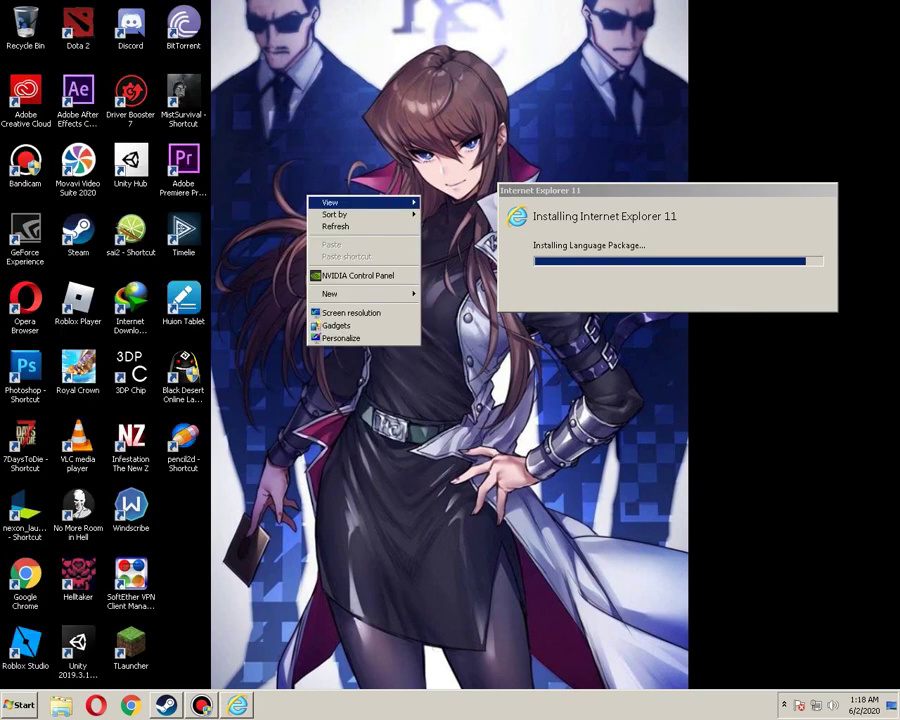
click(338, 227)
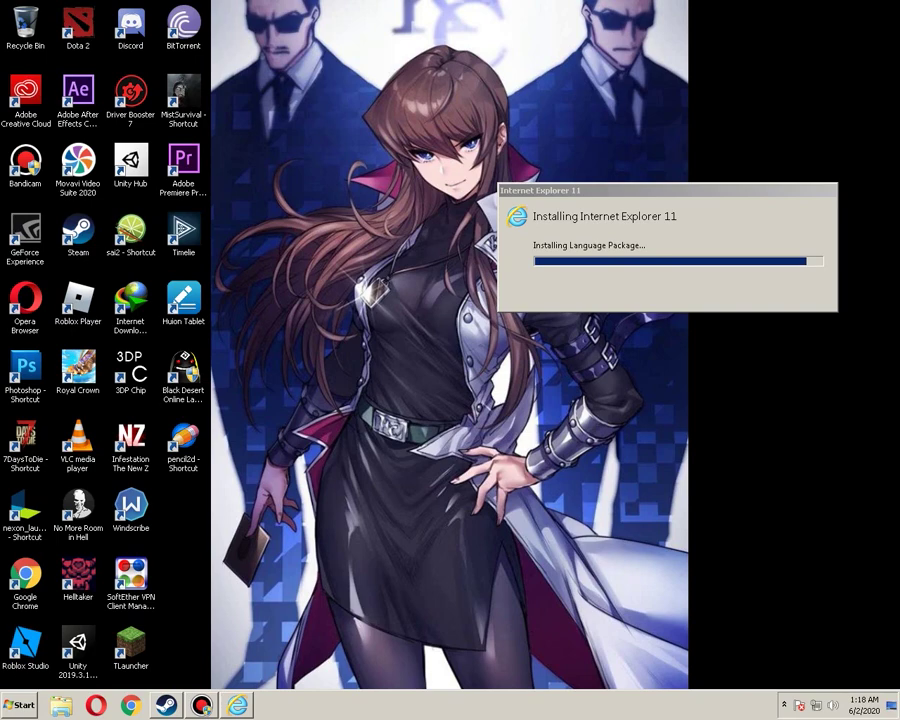
right_click(311, 205)
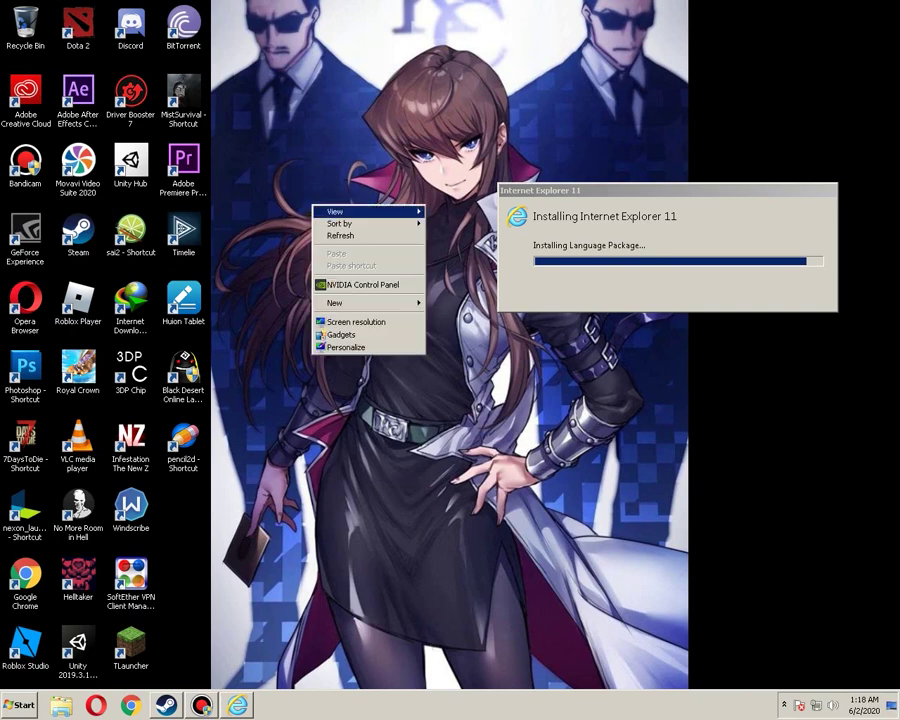
click(331, 233)
click(78, 24)
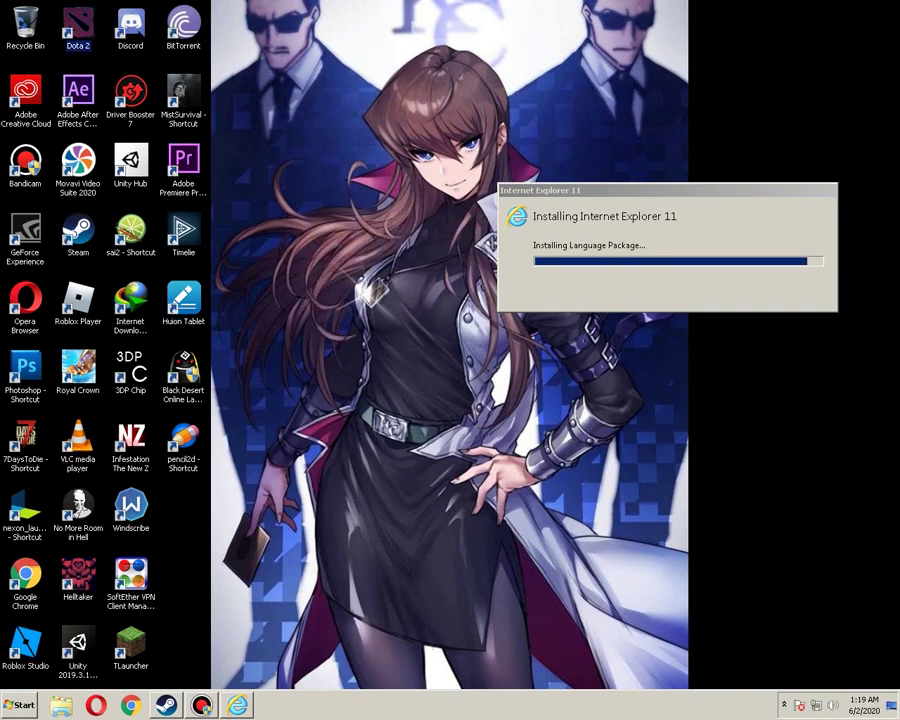
click(366, 282)
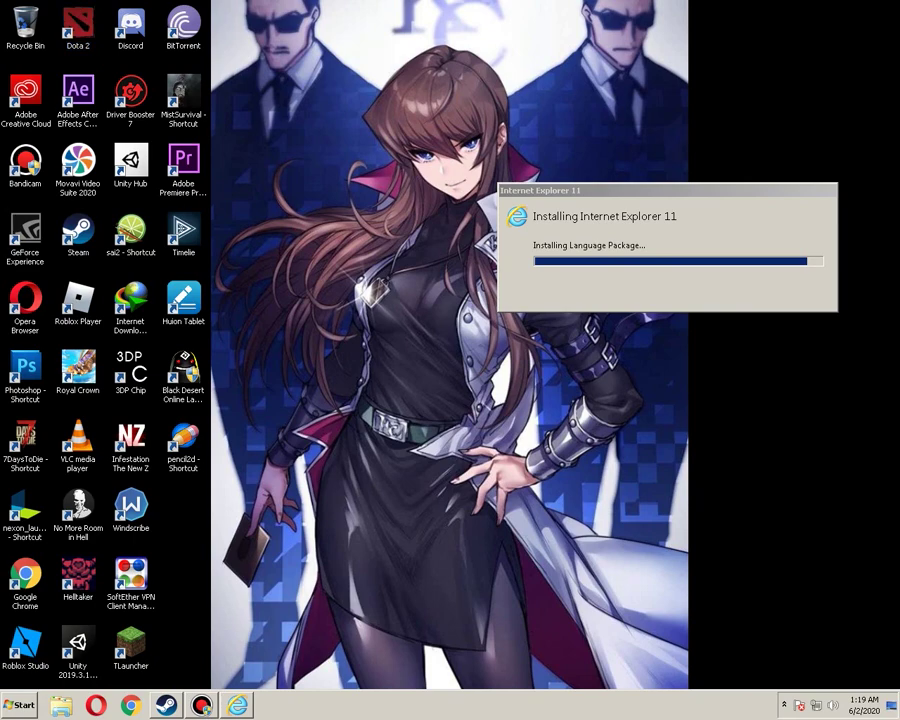
right_click(376, 126)
click(420, 160)
right_click(302, 106)
click(350, 133)
right_click(301, 85)
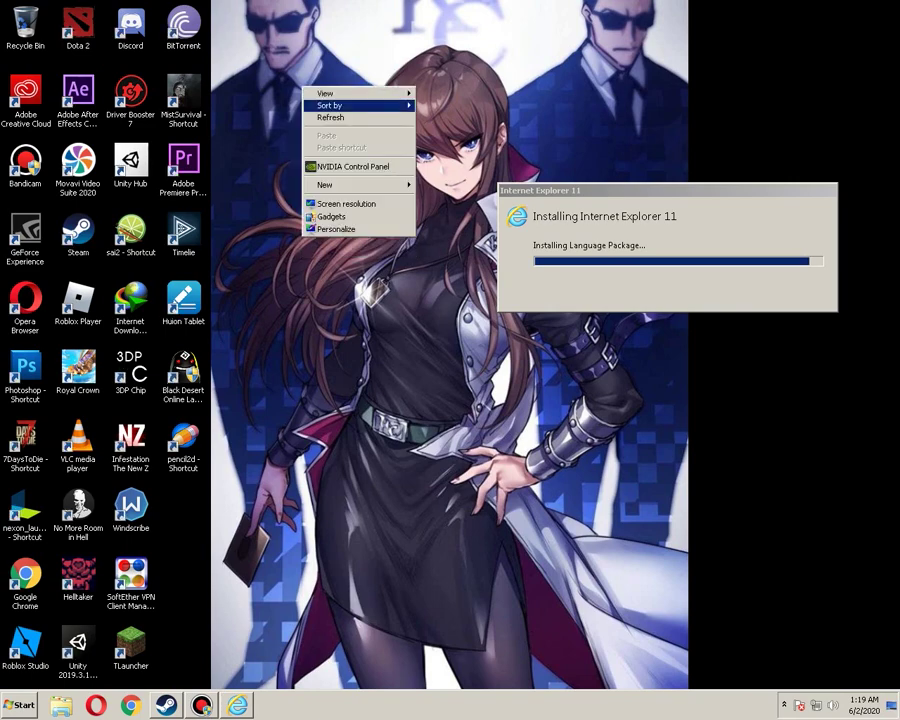
click(331, 127)
right_click(269, 86)
click(300, 115)
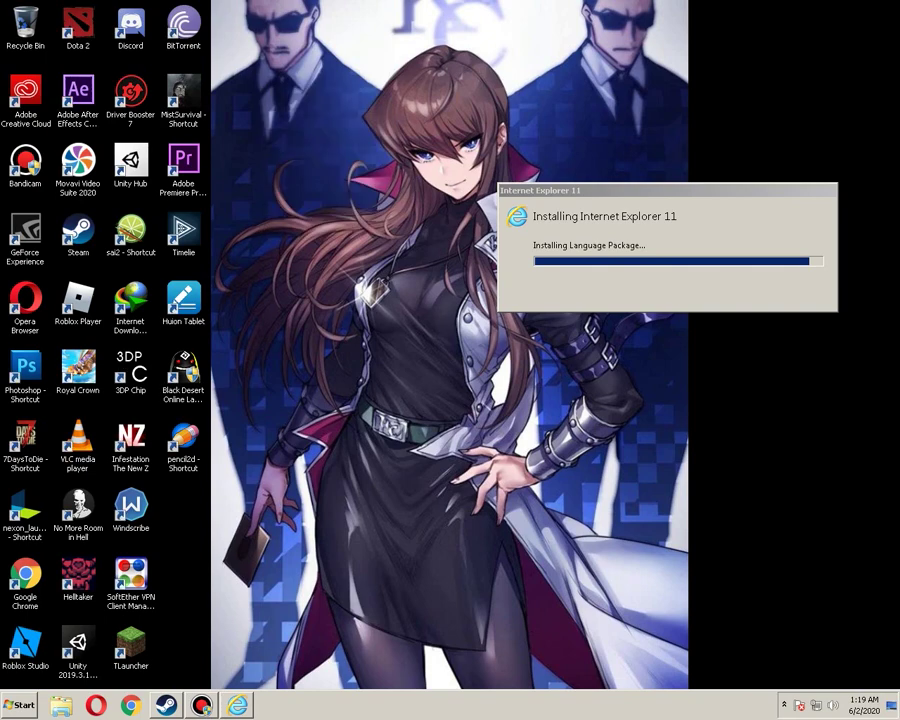
right_click(297, 153)
click(330, 183)
right_click(297, 163)
click(326, 193)
right_click(300, 157)
click(325, 192)
right_click(305, 158)
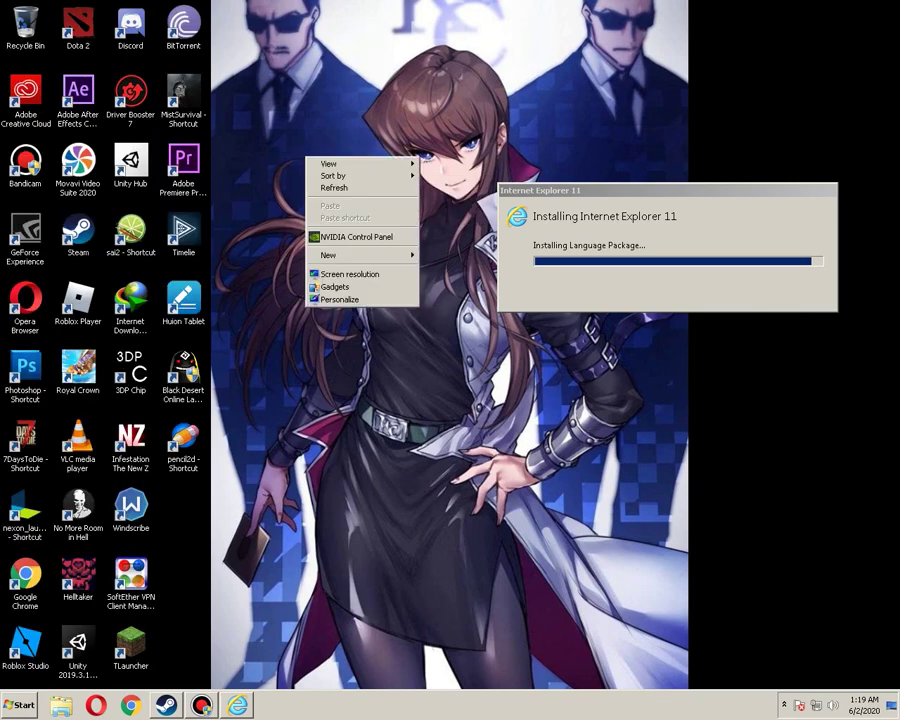
click(327, 189)
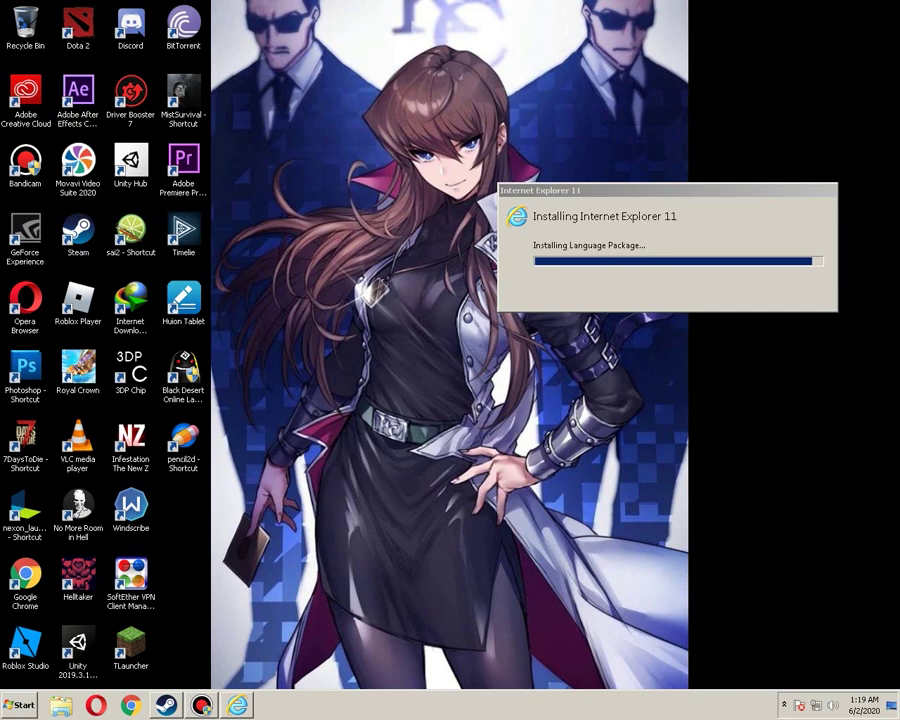
right_click(280, 126)
click(304, 159)
click(184, 162)
click(130, 135)
right_click(247, 147)
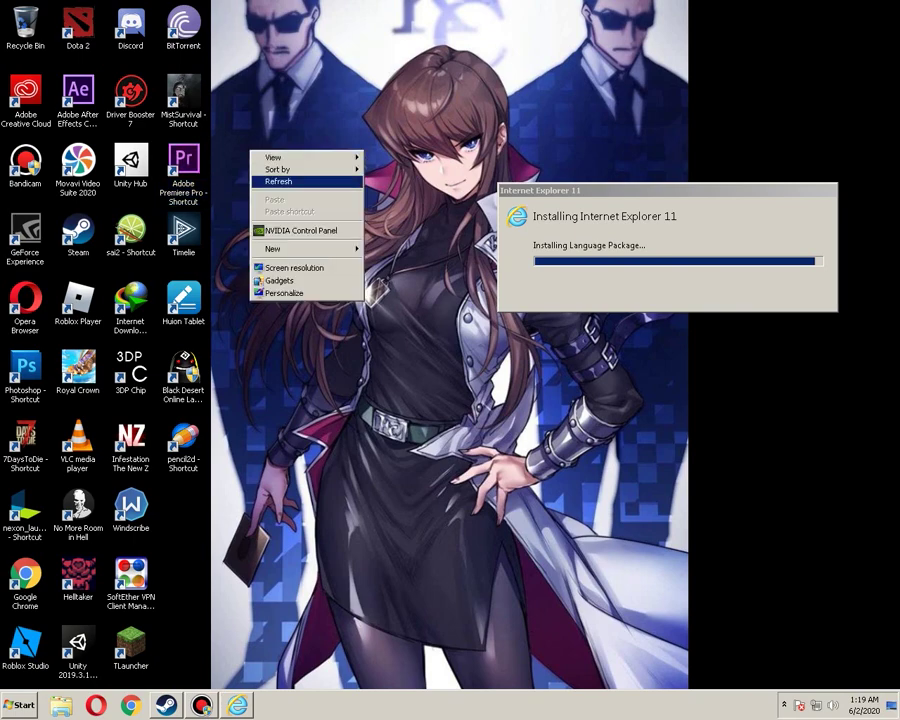
click(272, 179)
drag(640, 190, 649, 228)
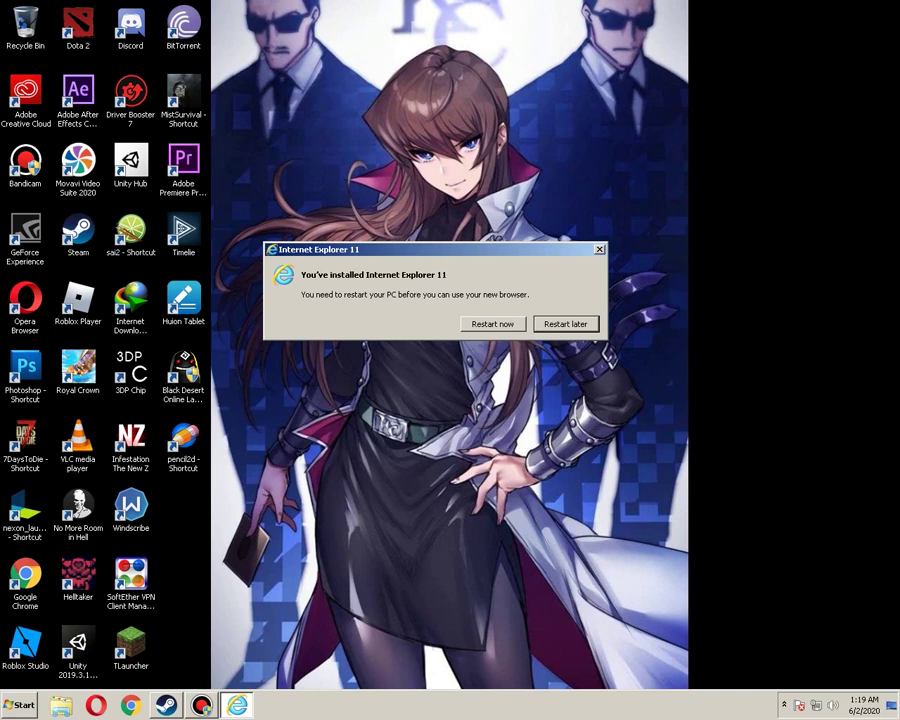
click(202, 706)
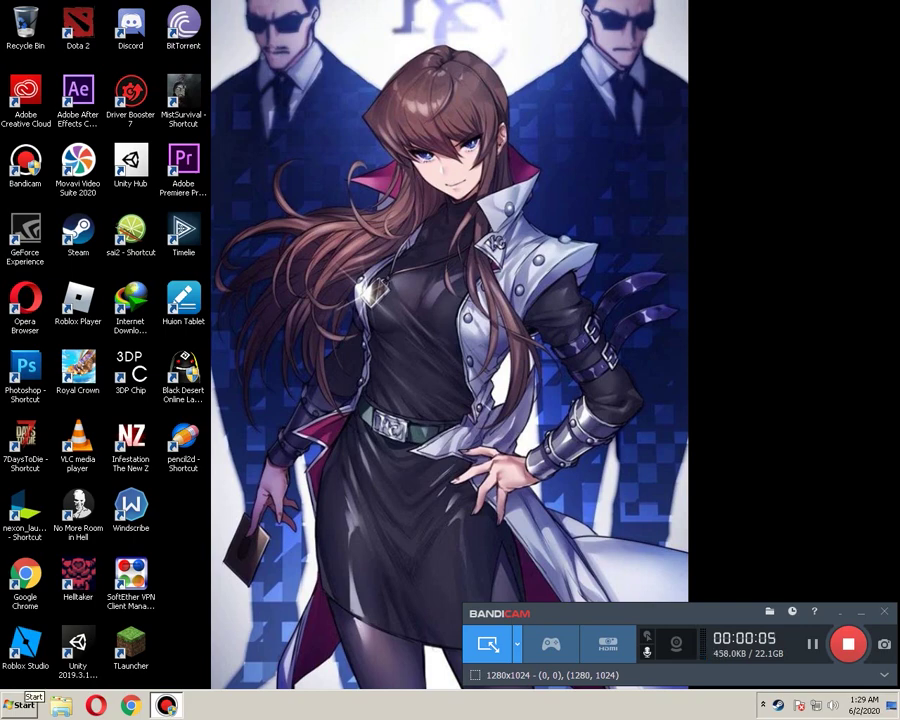
Step: Launch Internet Explorer from the list of all installed programs
click(22, 704)
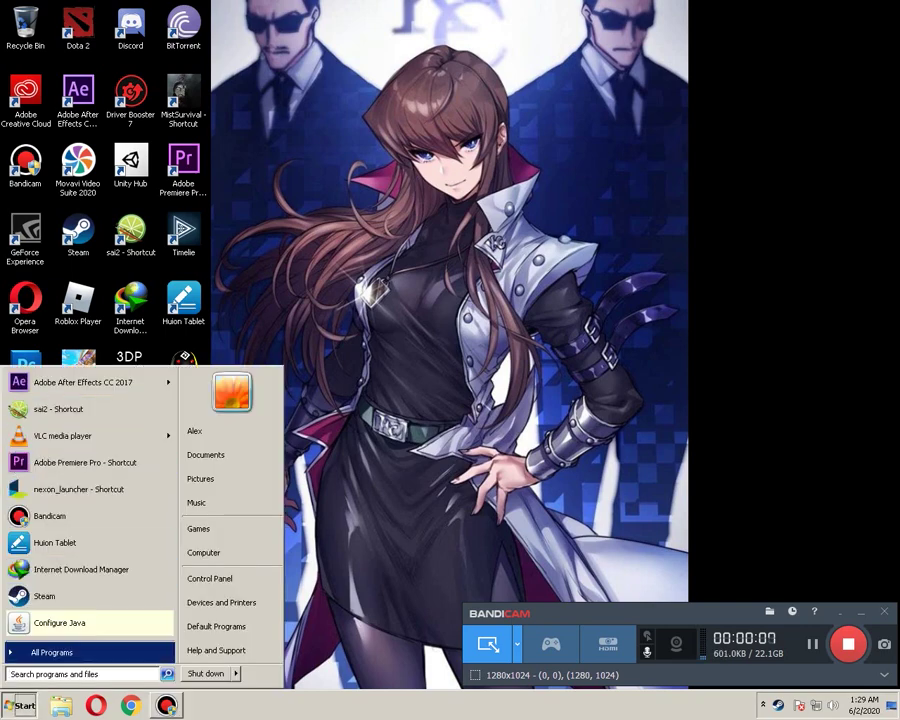
click(51, 652)
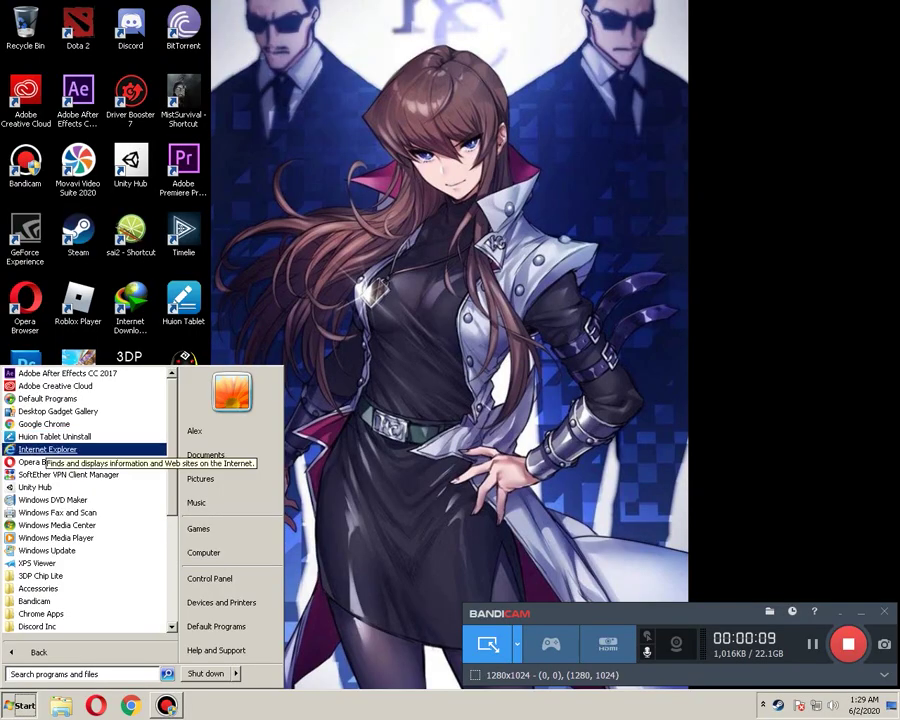
click(48, 450)
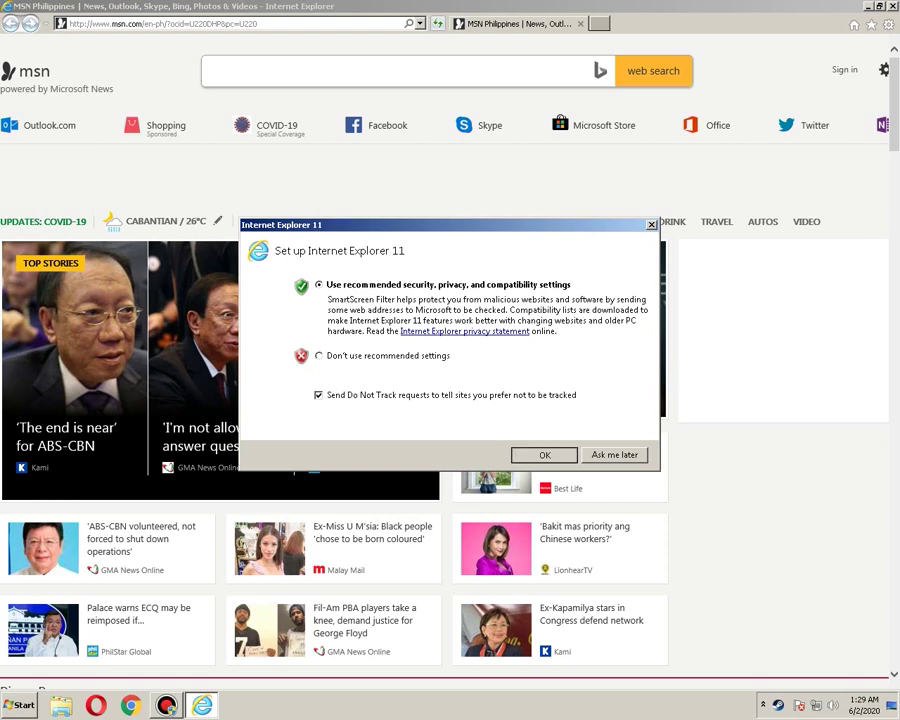
Step: Finish setting up Internet Explorer 11 with the recommended settings, decline making it the default browser, and close it
key(Return)
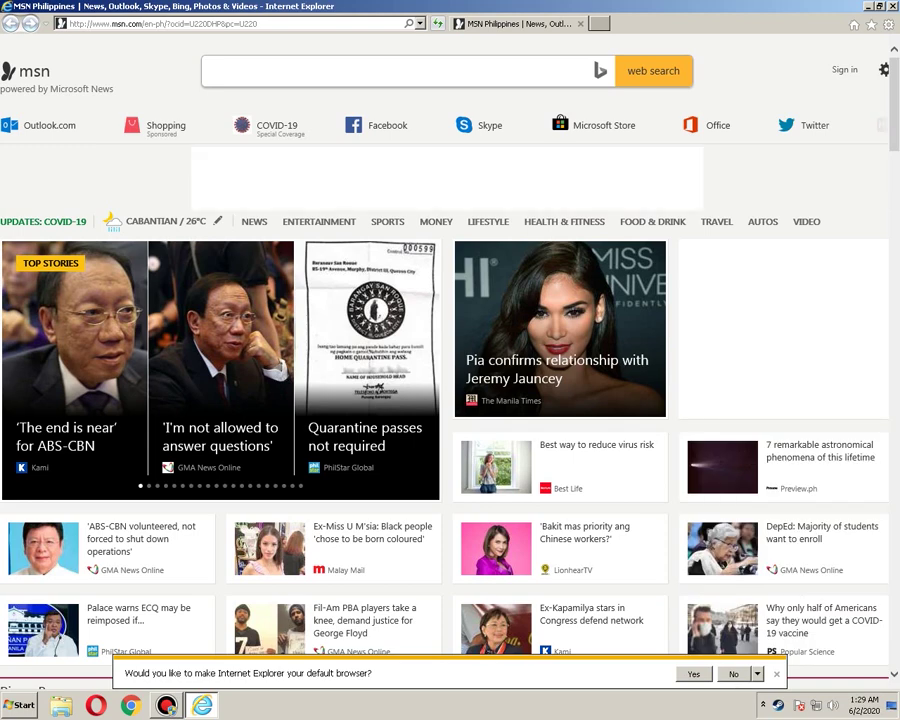
click(733, 674)
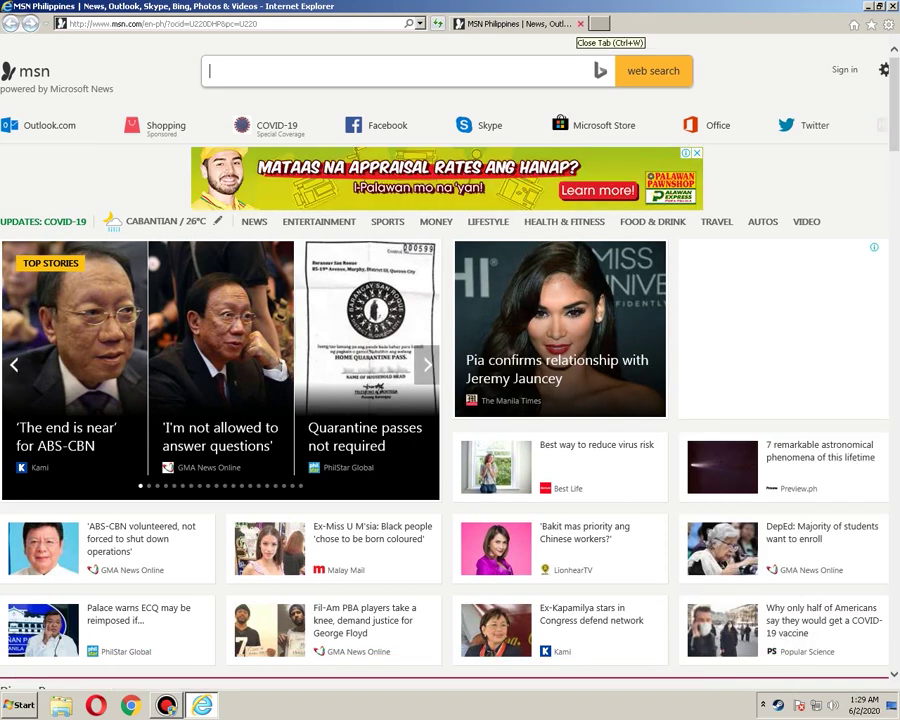
click(580, 23)
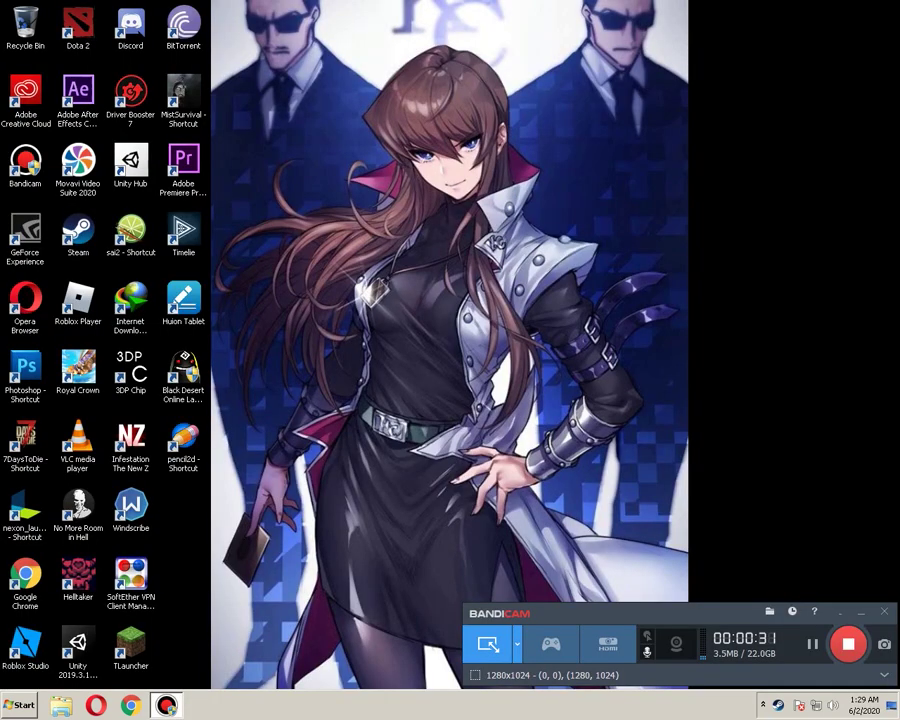
Step: Switch to Steam and pause the Dota 2 - Workshop Content download
double_click(779, 706)
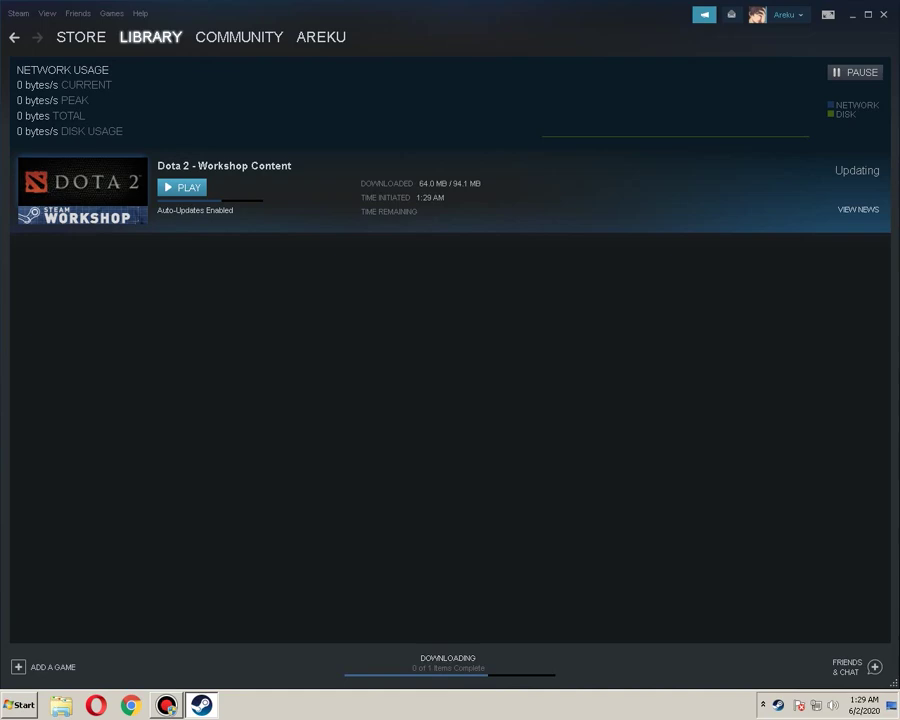
click(855, 72)
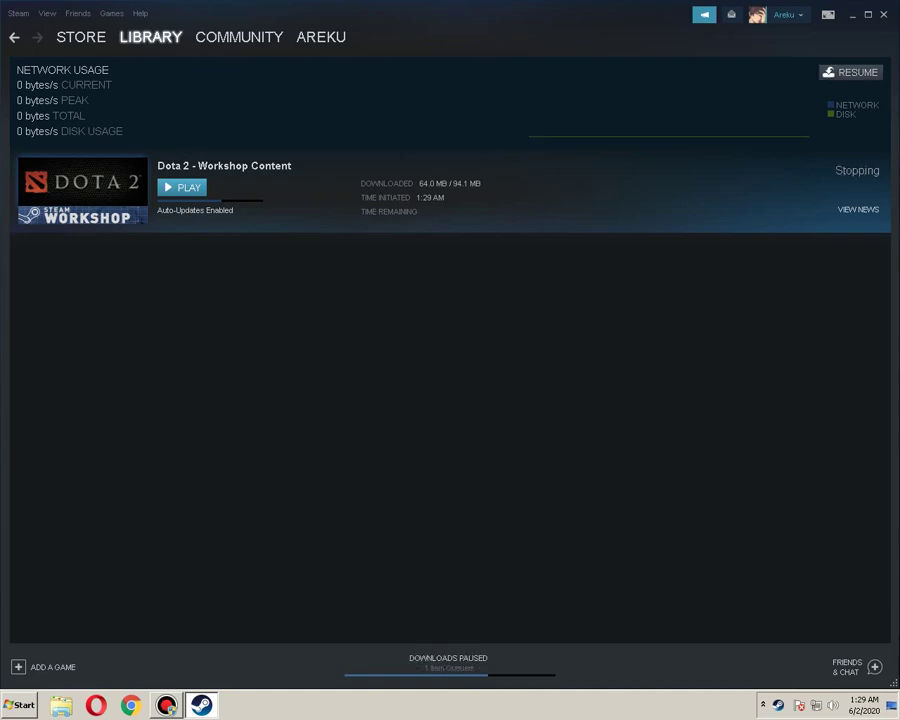
Step: Launch Royal Crown from the recent games in the library and minimize the Steam window
click(150, 37)
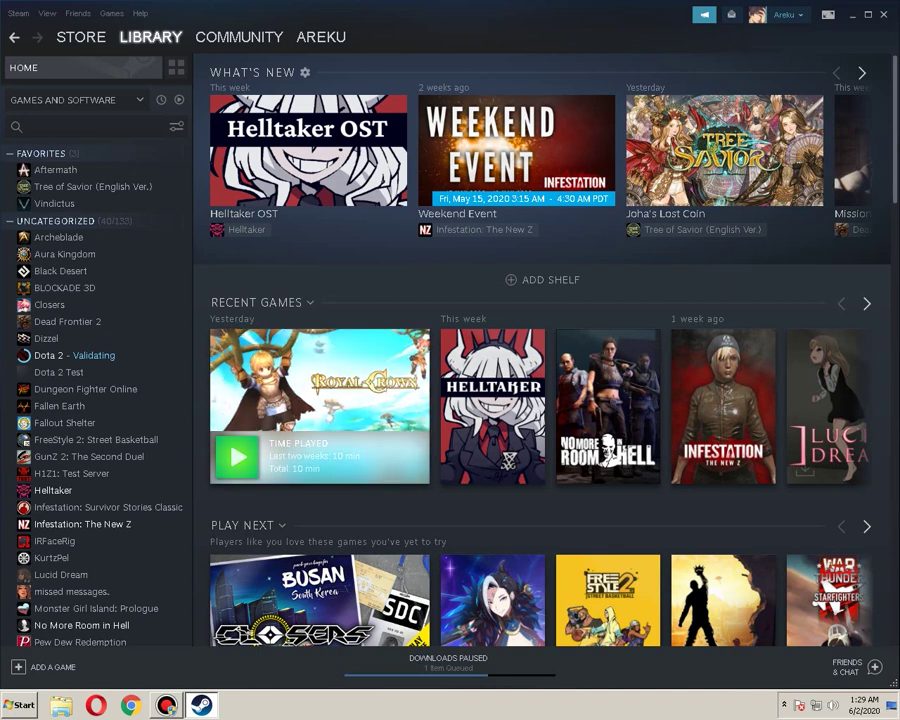
click(320, 383)
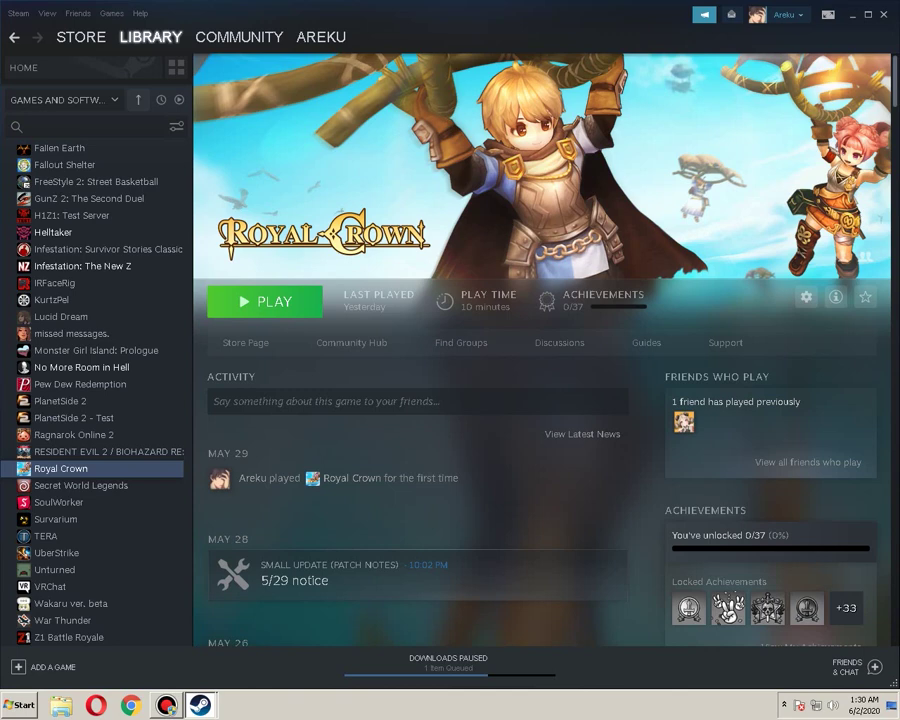
click(265, 302)
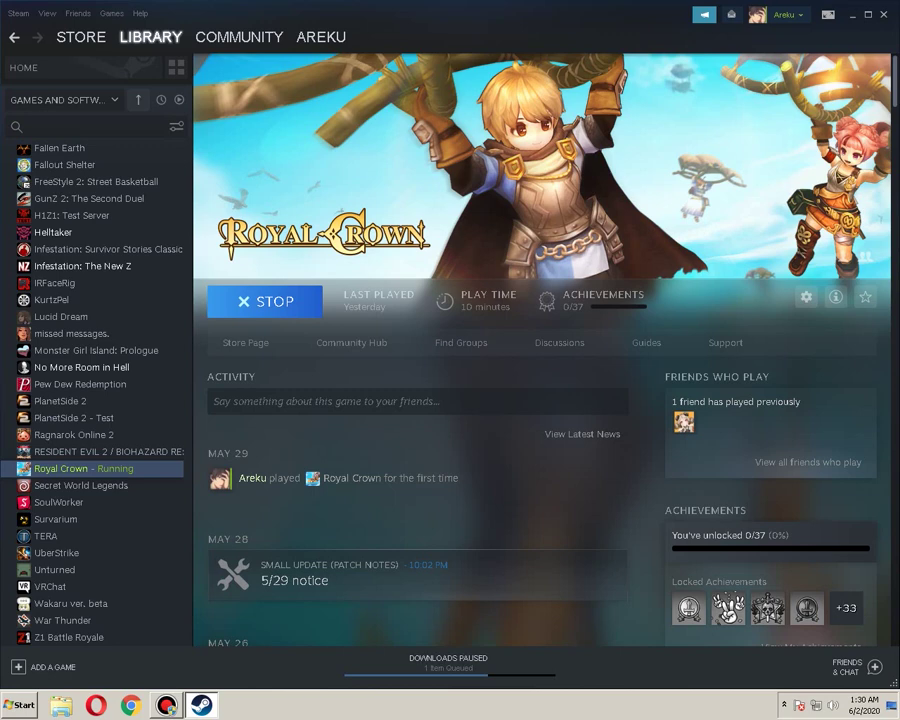
click(853, 15)
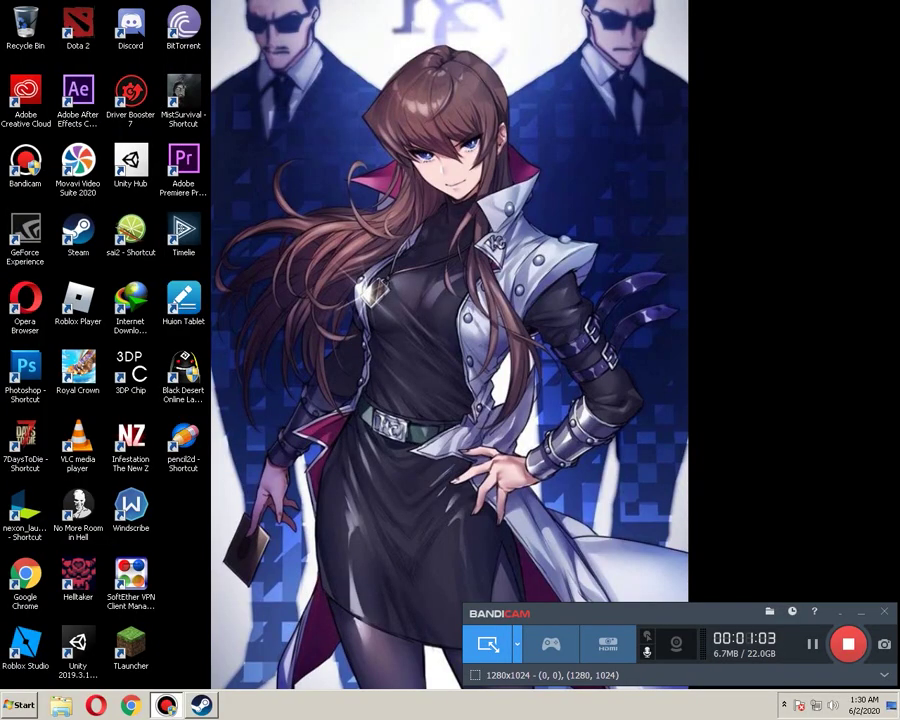
key(super+Down)
right_click(688, 203)
key(Escape)
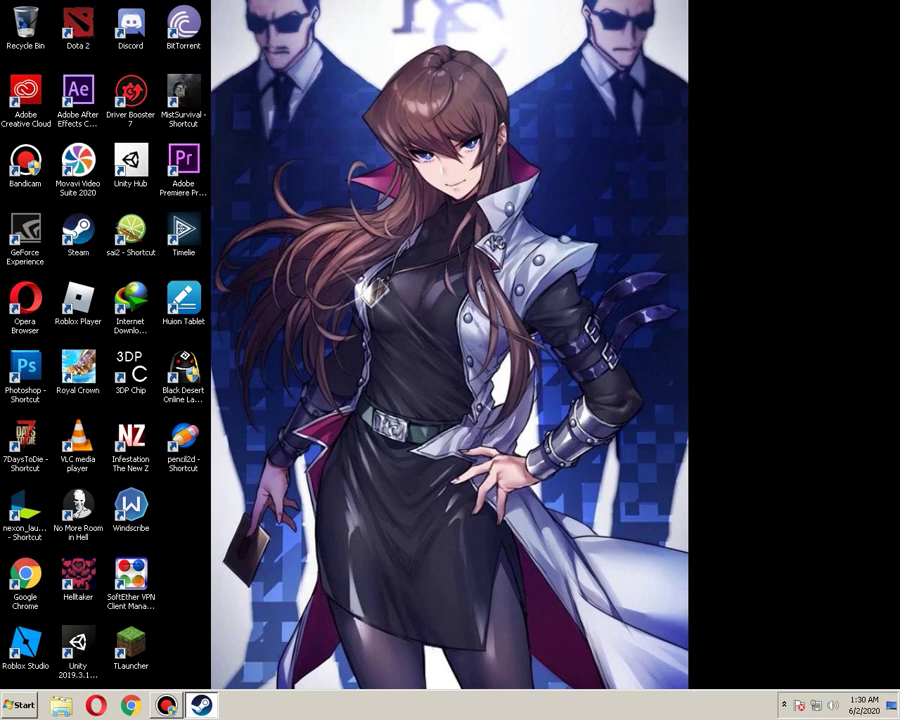
right_click(736, 100)
click(770, 131)
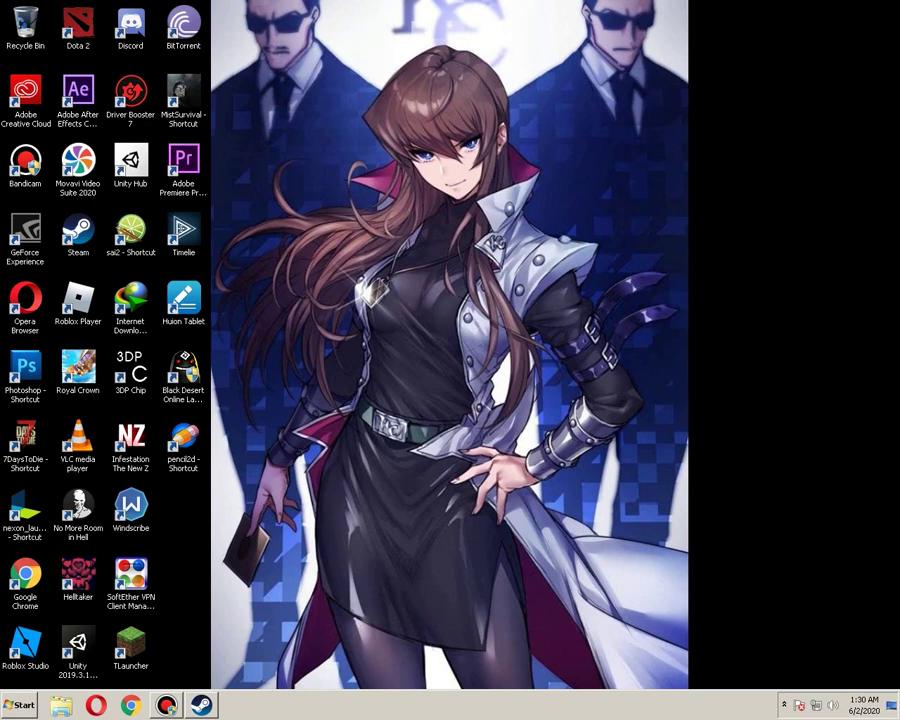